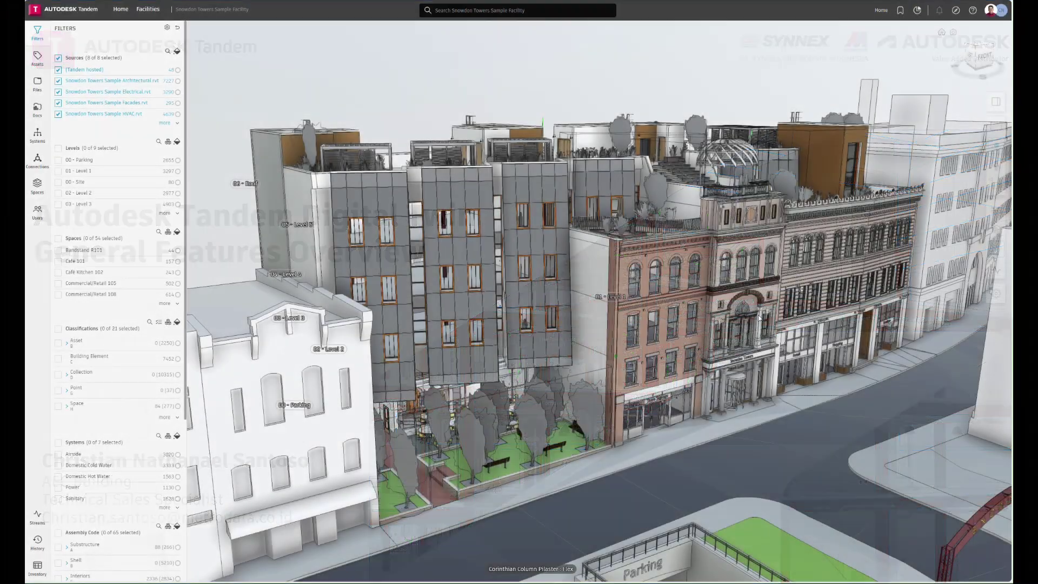
# Examine the Snowdon Towers building exterior and its street facade from several angles and distances.
pyautogui.scroll(5, 770, 307)
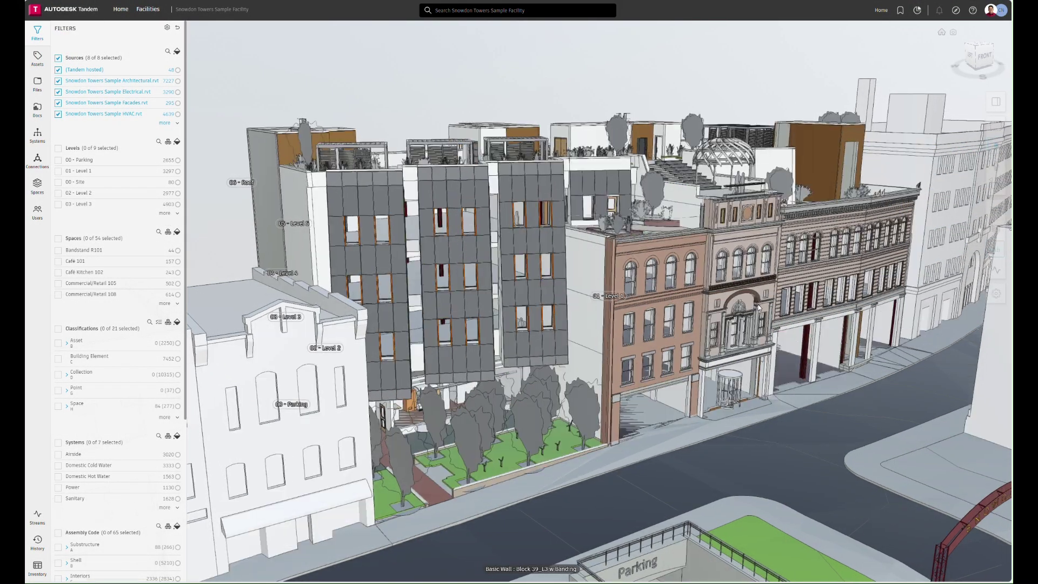
pyautogui.scroll(-3, 746, 305)
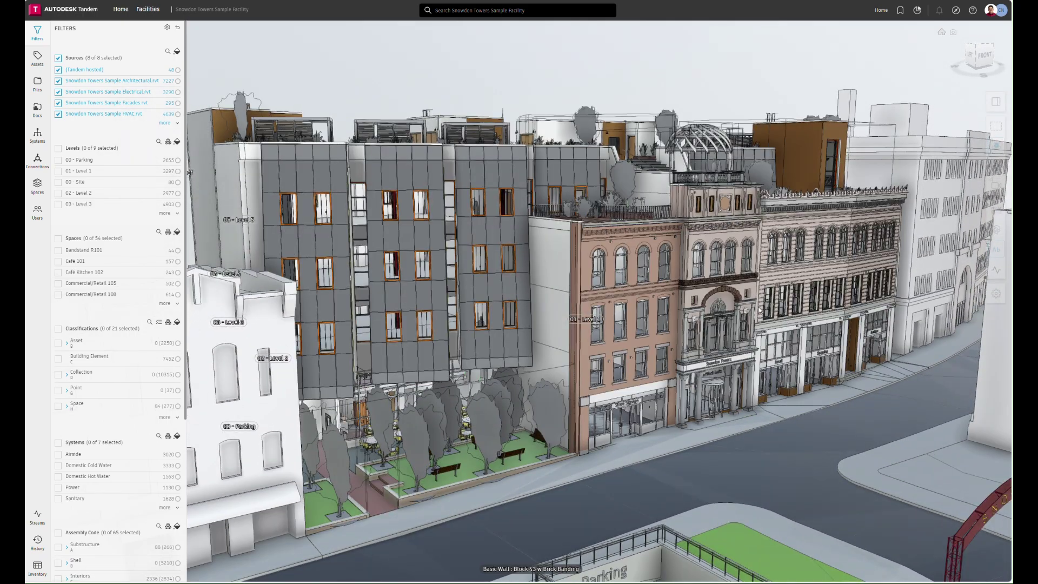
pyautogui.moveTo(741, 289); pyautogui.dragTo(743, 268, button='middle')
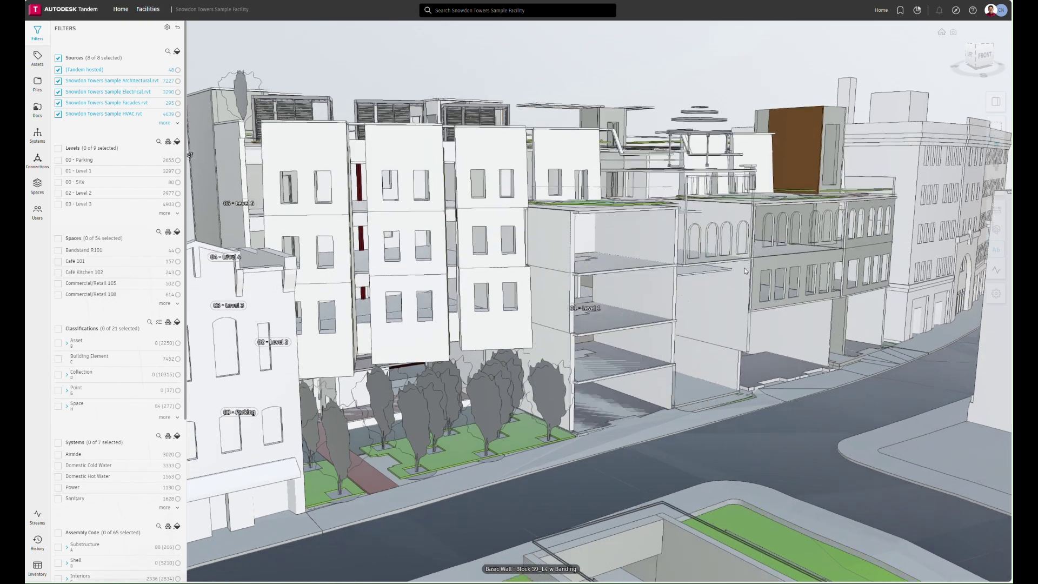
pyautogui.moveTo(744, 267); pyautogui.dragTo(724, 276)
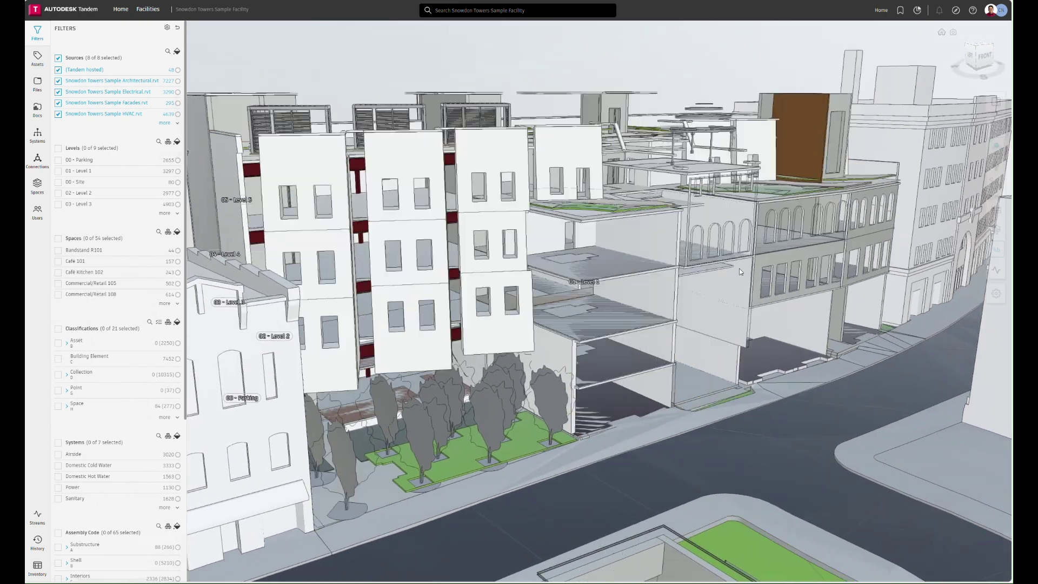
pyautogui.moveTo(724, 277); pyautogui.dragTo(732, 269, button='middle')
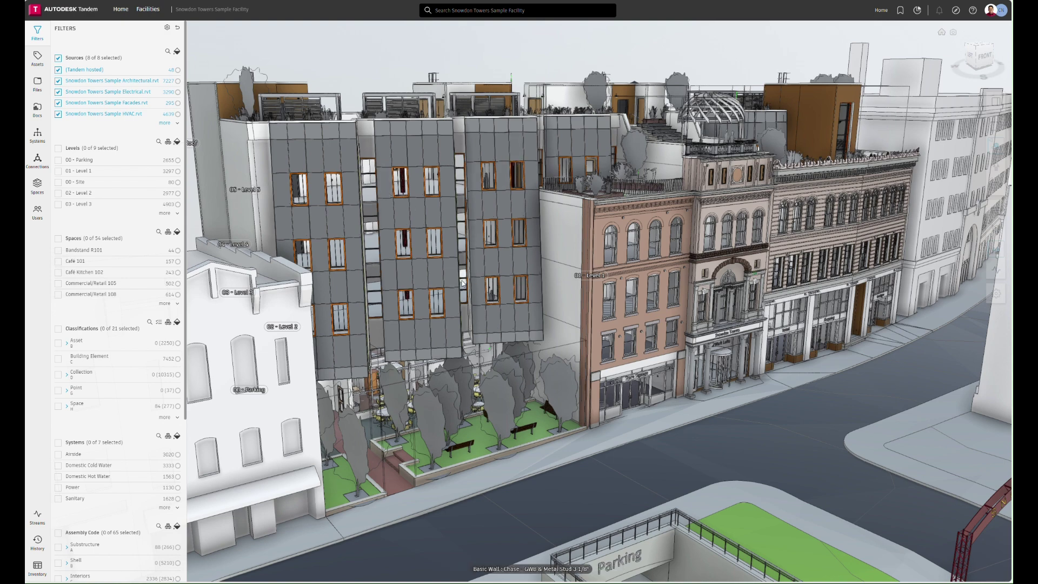
pyautogui.moveTo(463, 283); pyautogui.dragTo(488, 271)
pyautogui.moveTo(488, 271); pyautogui.dragTo(489, 251, button='middle')
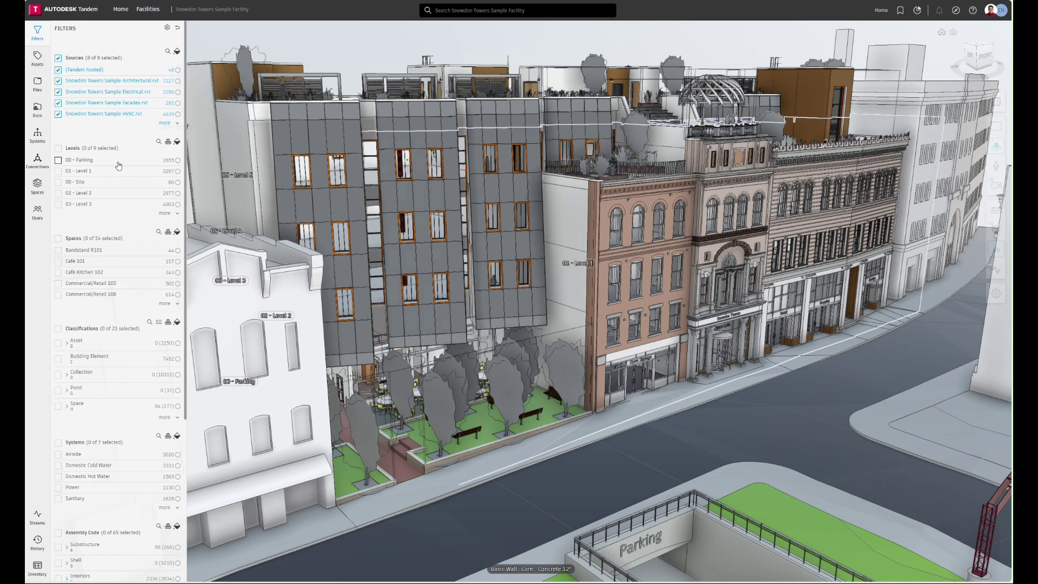
pyautogui.moveTo(427, 117); pyautogui.dragTo(426, 115)
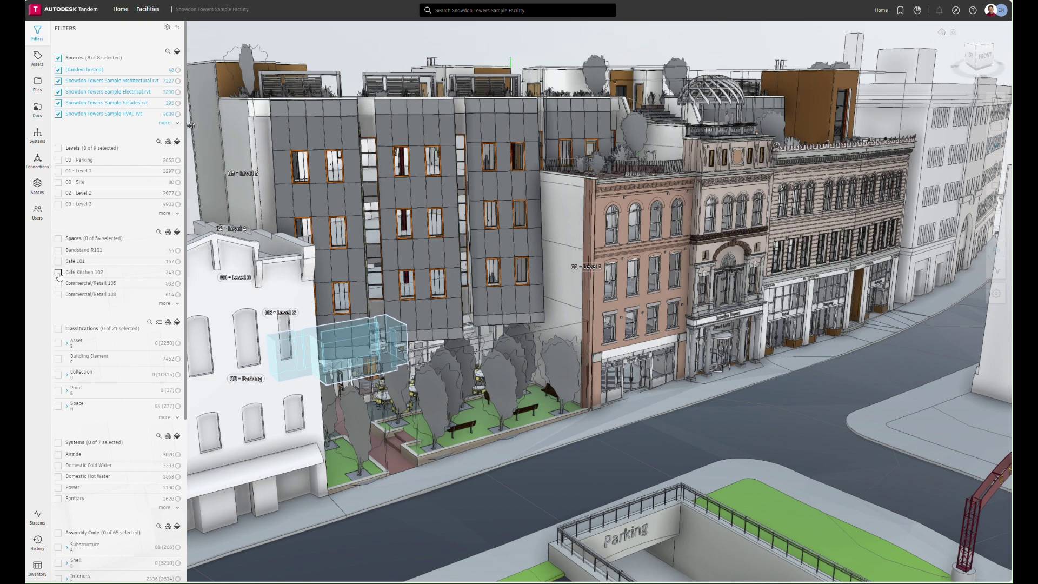
pyautogui.moveTo(636, 136); pyautogui.dragTo(653, 167)
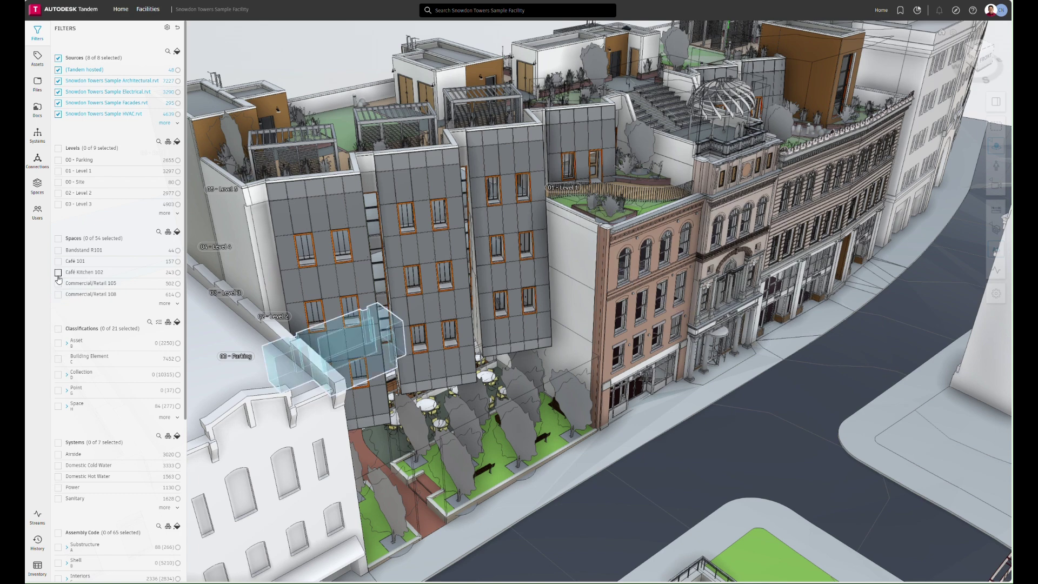
# Filter the model to isolate the Café Kitchen 102 space and view its interior equipment.
pyautogui.click(58, 272)
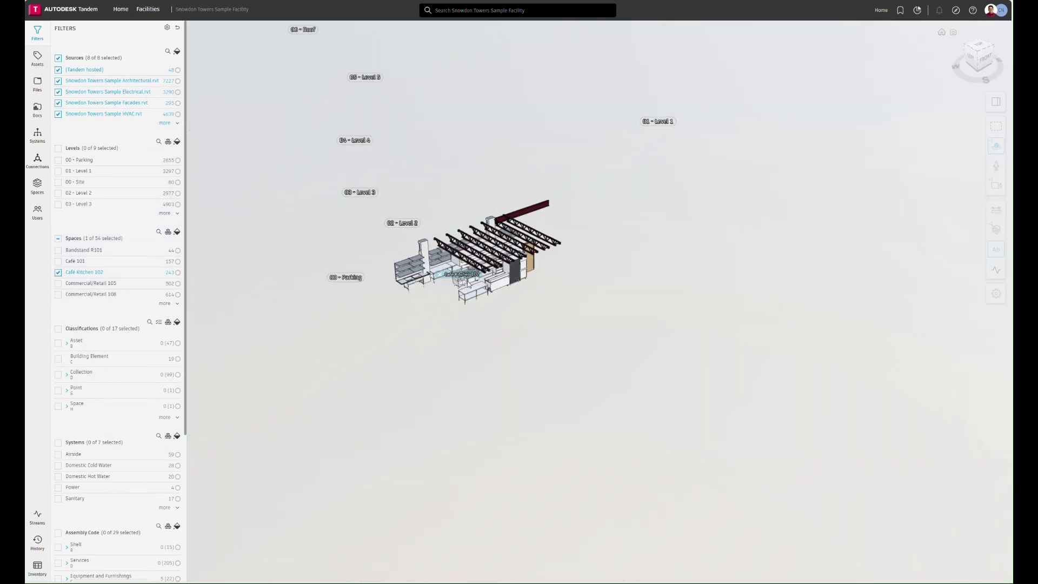
pyautogui.scroll(10, 468, 284)
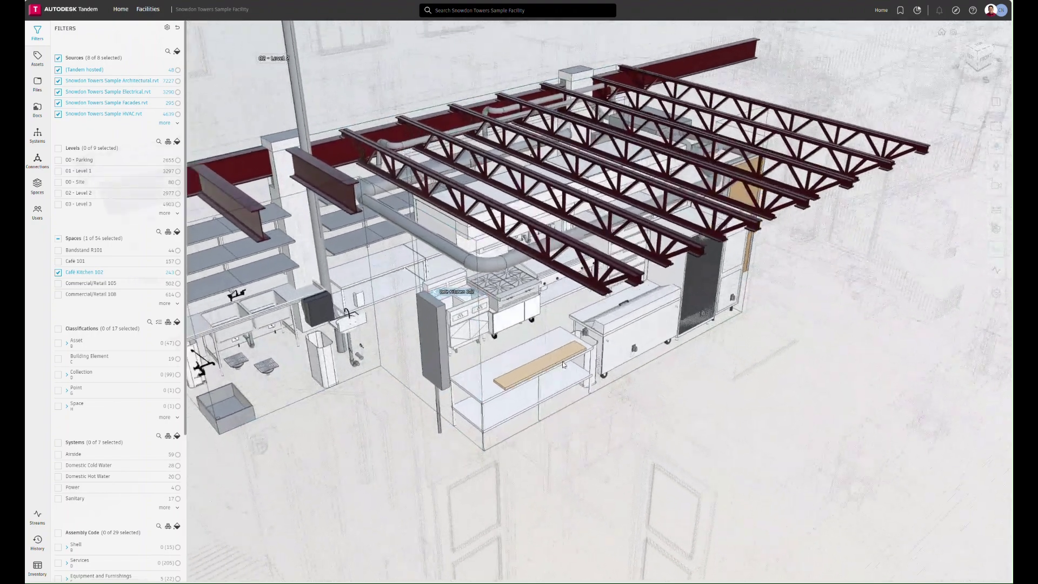
pyautogui.moveTo(562, 364); pyautogui.dragTo(614, 372, button='middle')
pyautogui.moveTo(518, 419); pyautogui.dragTo(579, 366)
pyautogui.scroll(8, 576, 379)
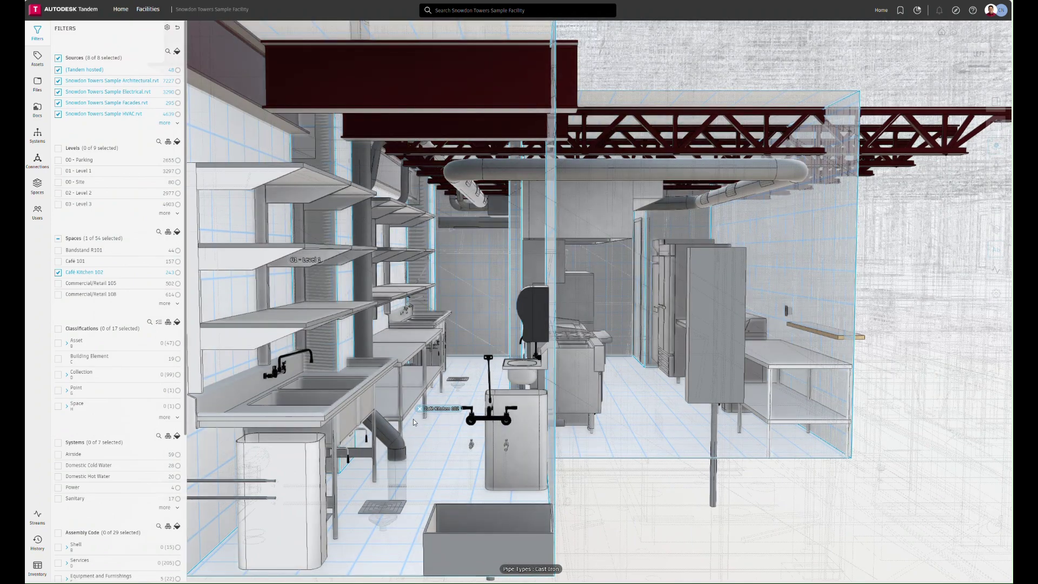
pyautogui.moveTo(413, 419); pyautogui.dragTo(433, 398)
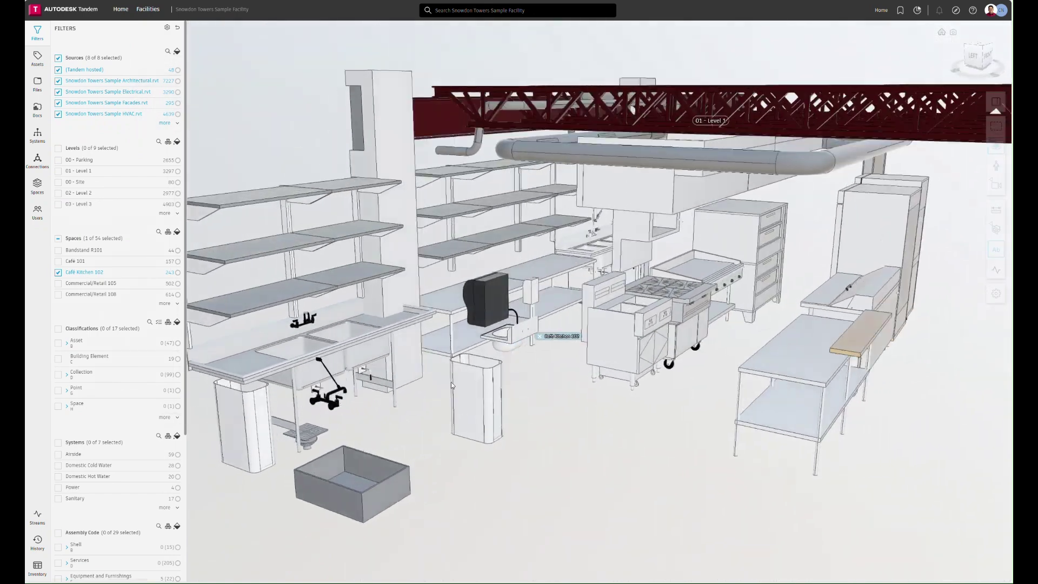
# Select the fryer in the café kitchen to show its element properties.
pyautogui.scroll(-3, 532, 330)
pyautogui.moveTo(541, 327); pyautogui.dragTo(507, 326)
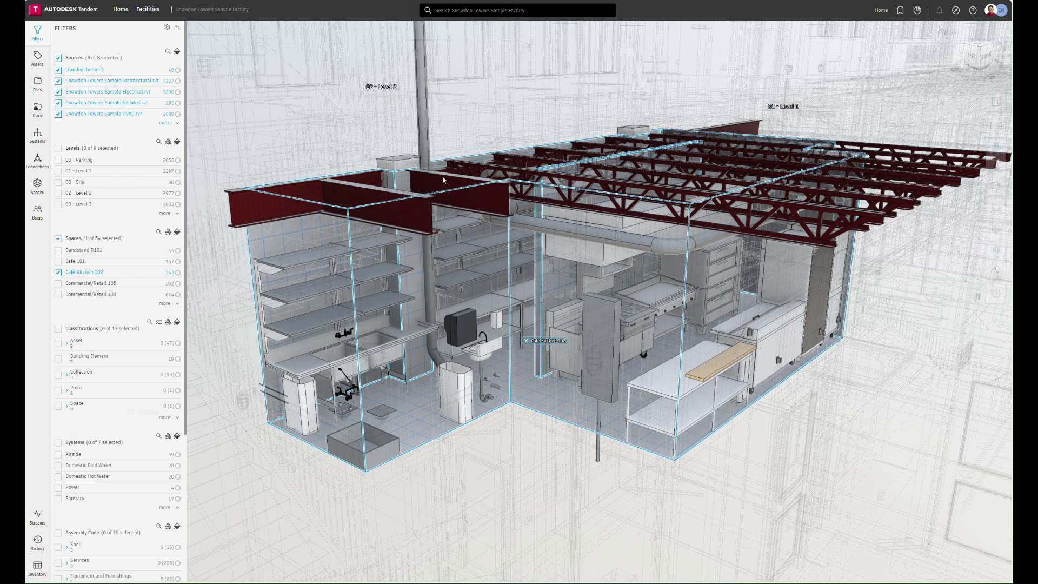
pyautogui.moveTo(564, 441); pyautogui.dragTo(636, 434)
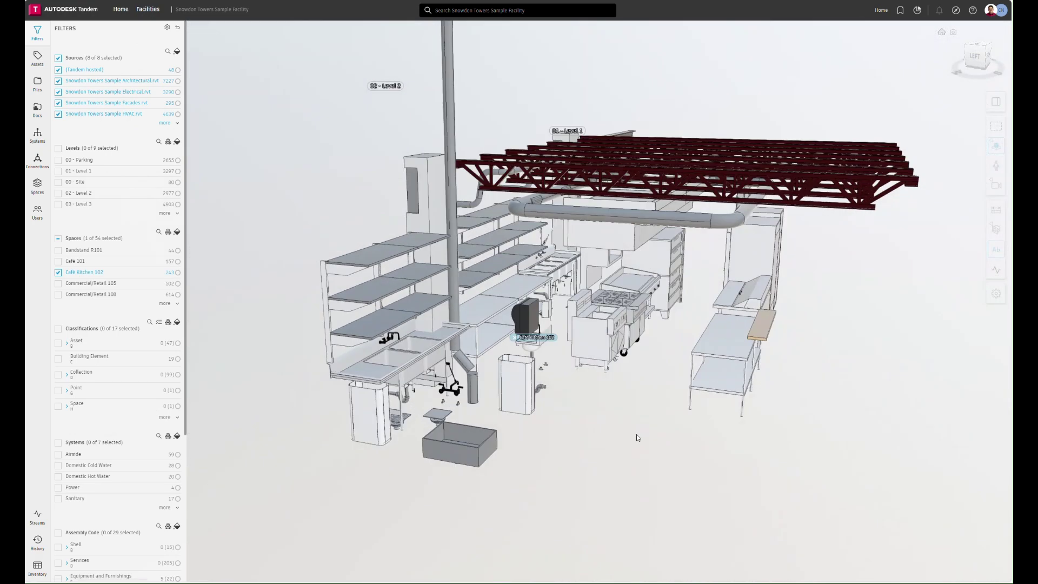
pyautogui.moveTo(637, 434); pyautogui.dragTo(578, 440, button='middle')
pyautogui.scroll(3, 561, 365)
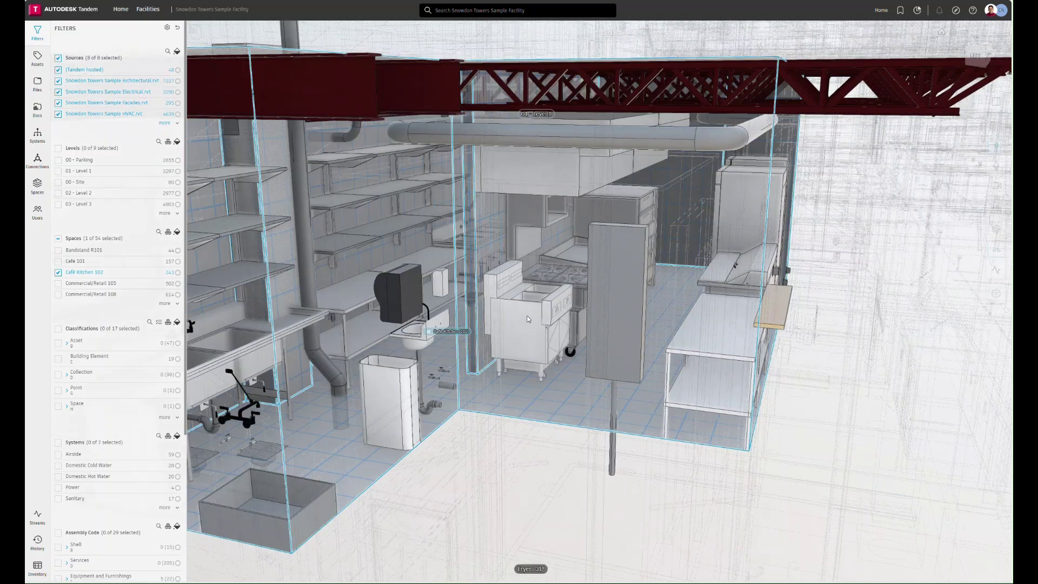
pyautogui.click(561, 367)
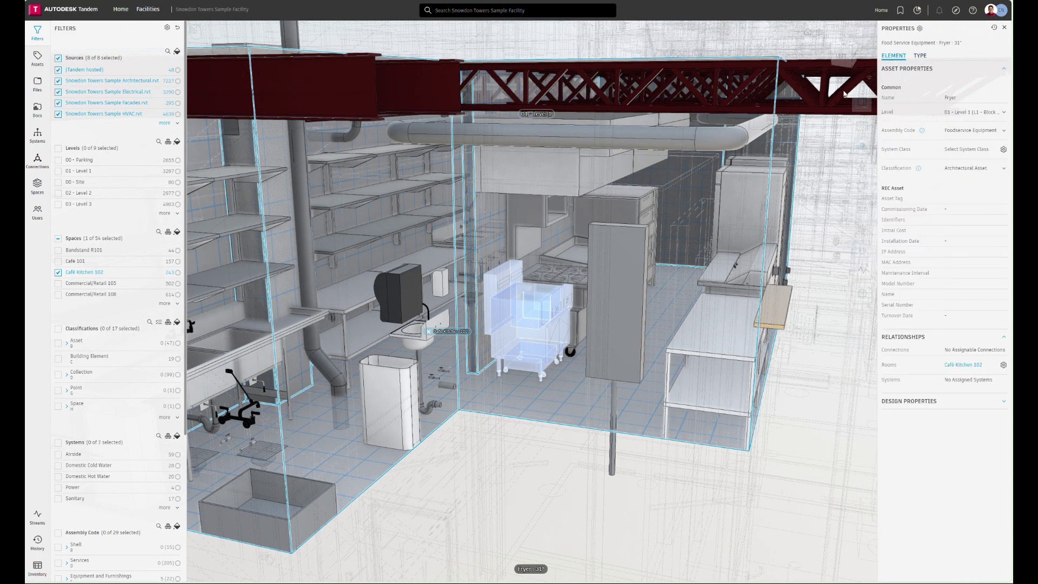
# Review the selected fryer within the kitchen and remove the Café Kitchen 102 space filter.
pyautogui.scroll(-3, 579, 322)
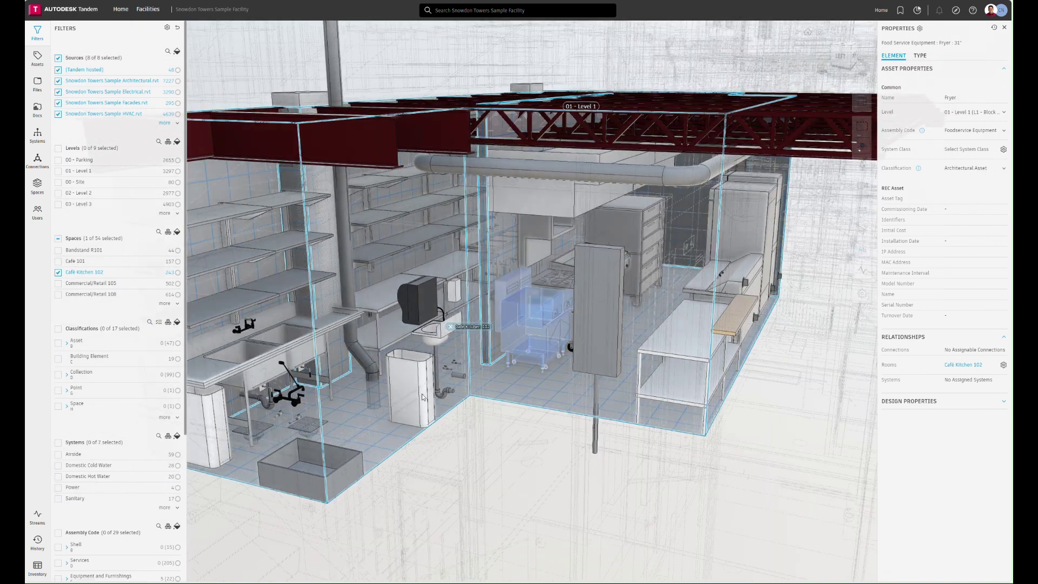
pyautogui.moveTo(485, 411); pyautogui.dragTo(517, 442, button='middle')
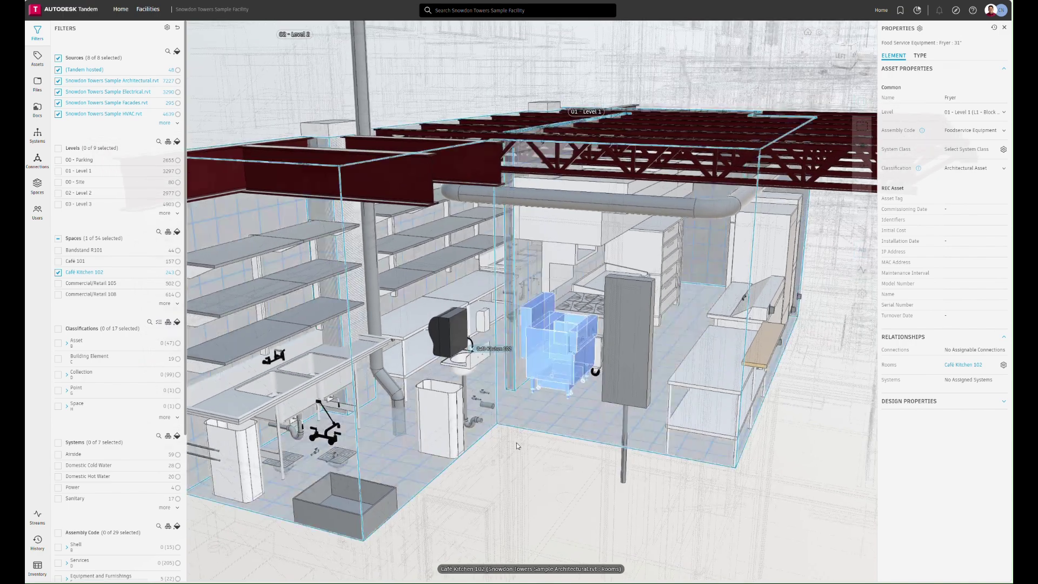
pyautogui.moveTo(517, 442)
pyautogui.mouseDown()
pyautogui.moveTo(784, 436)
pyautogui.moveTo(507, 432)
pyautogui.mouseUp()
pyautogui.scroll(3, 507, 432)
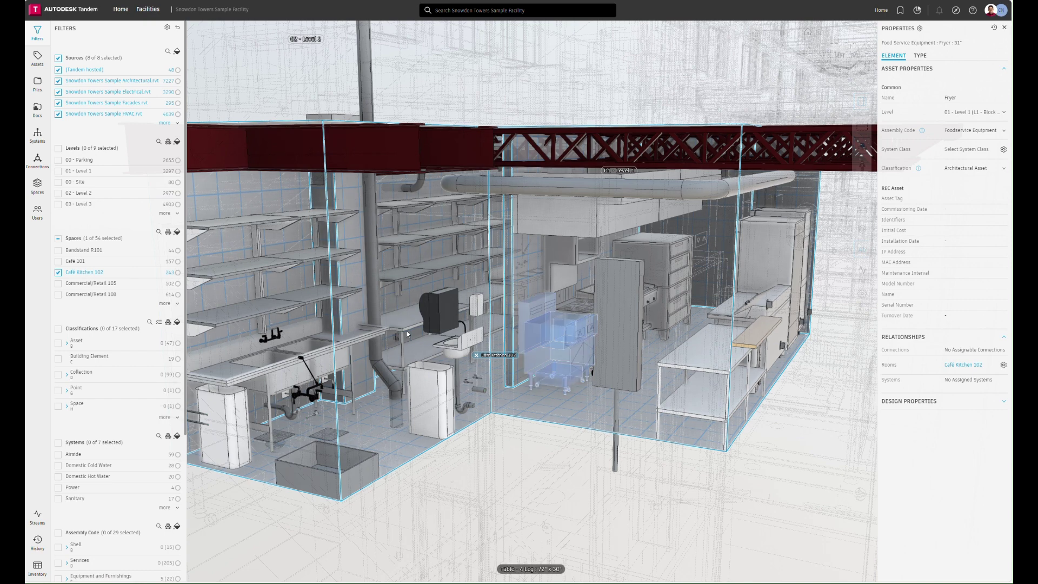
pyautogui.moveTo(406, 334); pyautogui.dragTo(413, 327, button='middle')
pyautogui.click(58, 273)
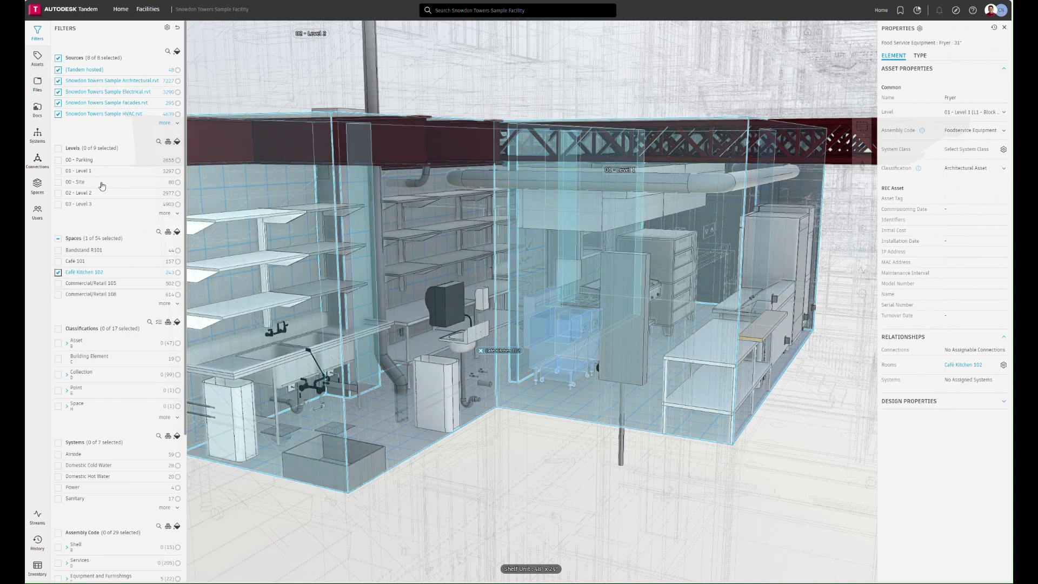
pyautogui.click(58, 273)
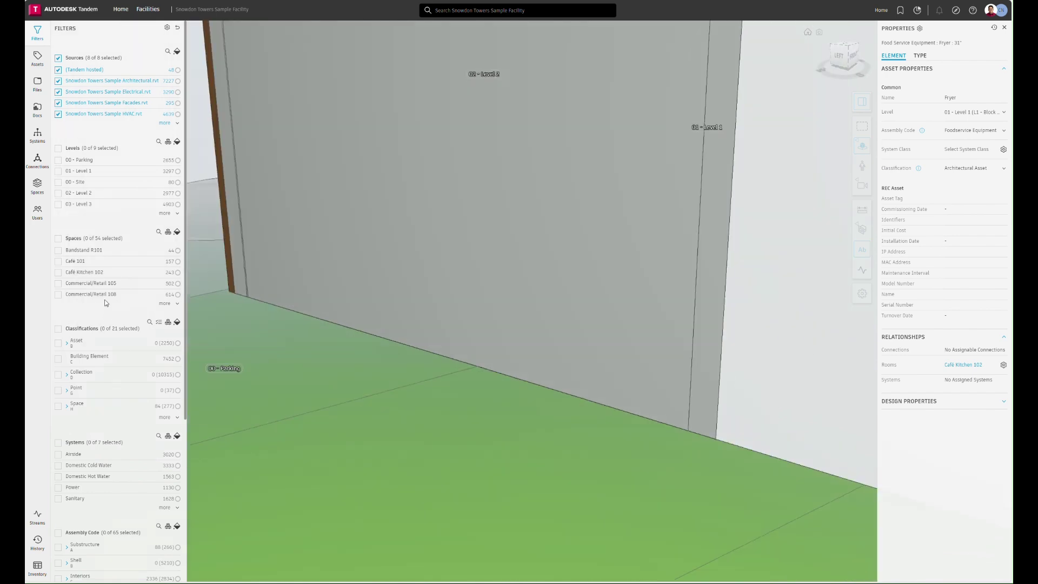
# Isolate the 00 - Parking level and inspect the parking garage's elements from several angles.
pyautogui.click(68, 162)
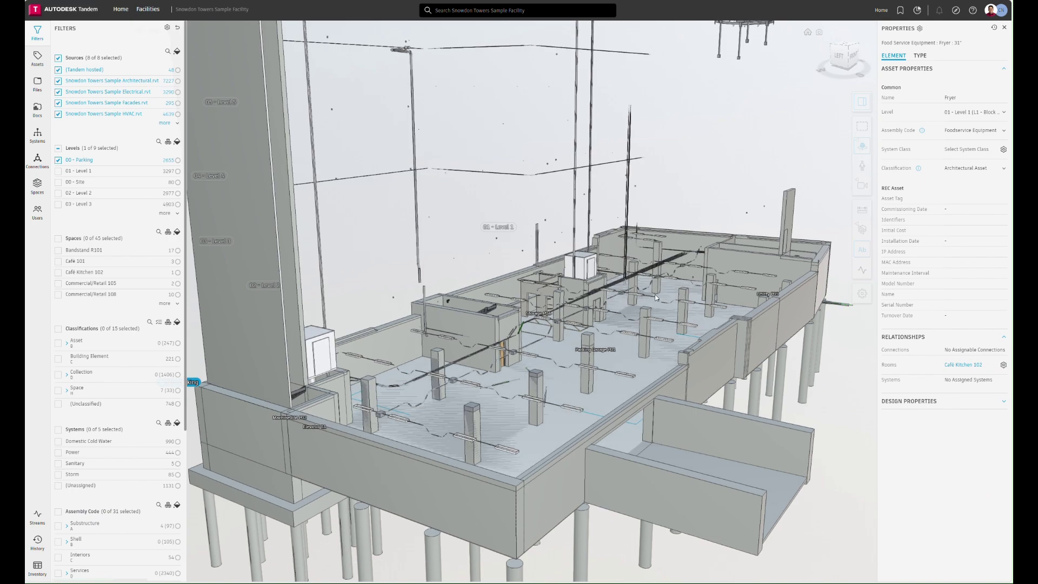
pyautogui.moveTo(599, 262); pyautogui.dragTo(532, 346)
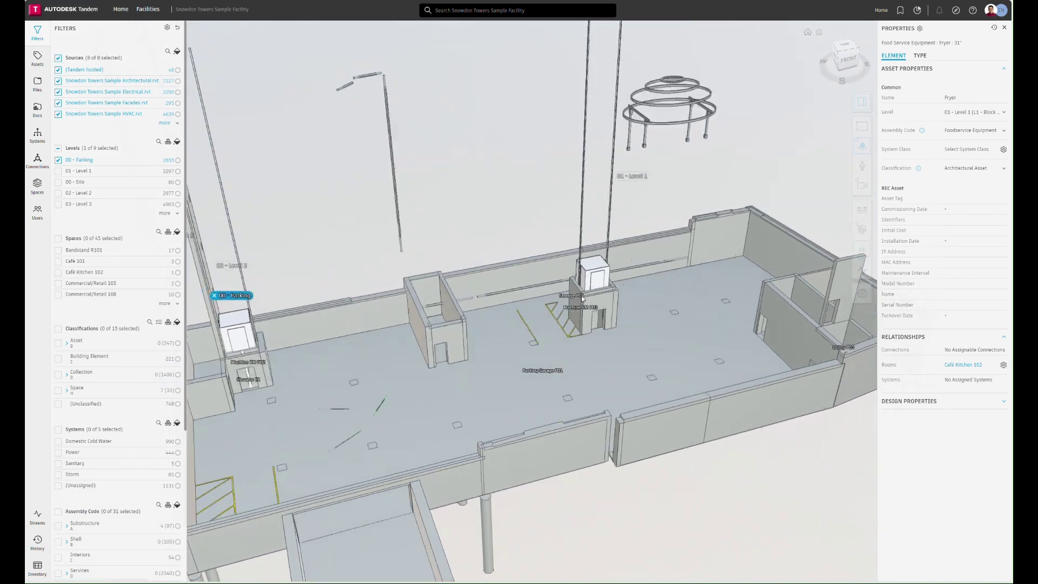
pyautogui.moveTo(588, 282); pyautogui.dragTo(635, 344, button='middle')
pyautogui.moveTo(553, 288); pyautogui.dragTo(603, 248, button='middle')
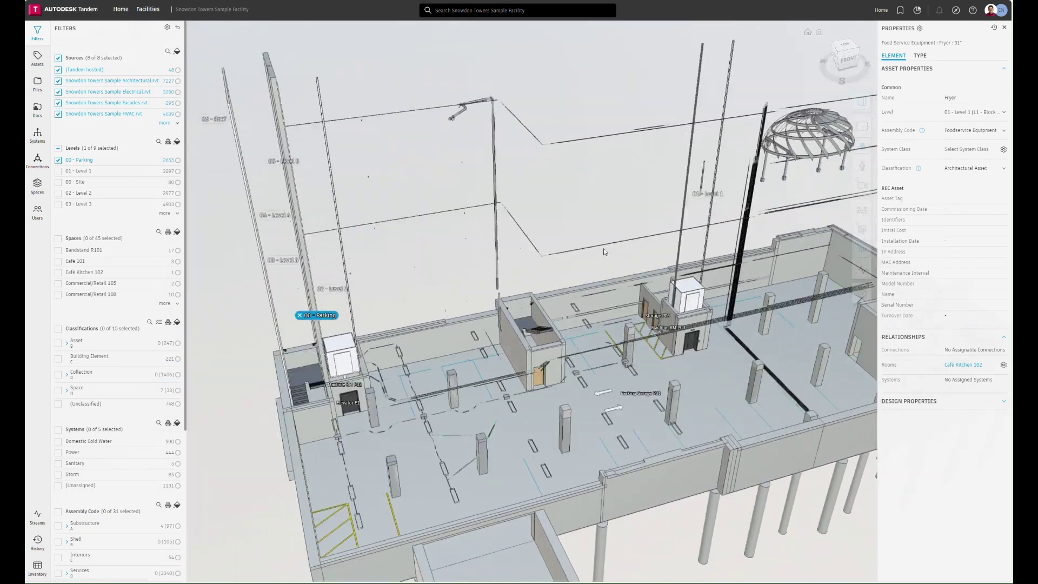
pyautogui.scroll(6, 601, 354)
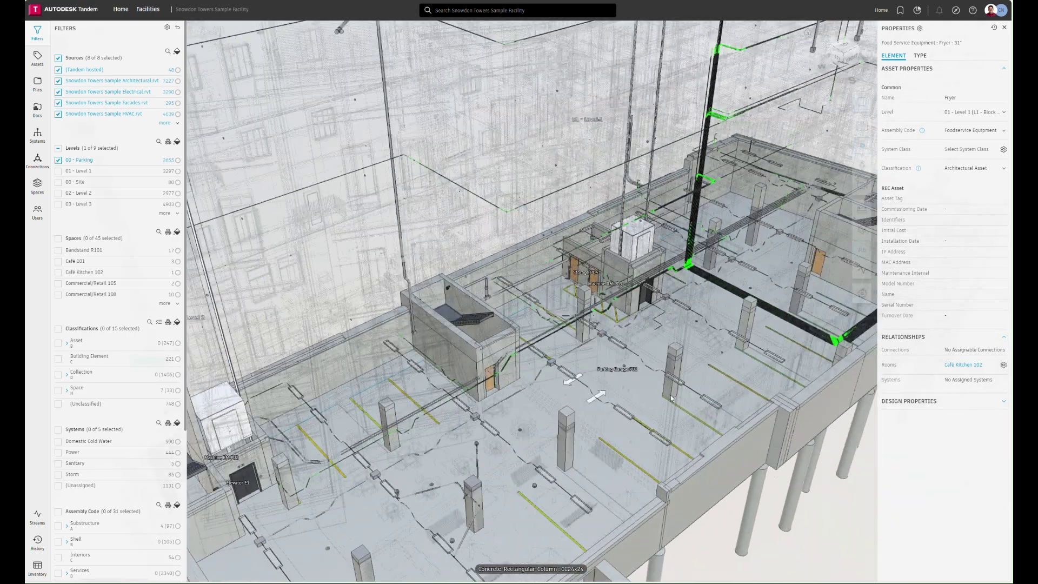
pyautogui.moveTo(670, 397); pyautogui.dragTo(663, 328, button='middle')
pyautogui.moveTo(663, 329); pyautogui.dragTo(695, 276)
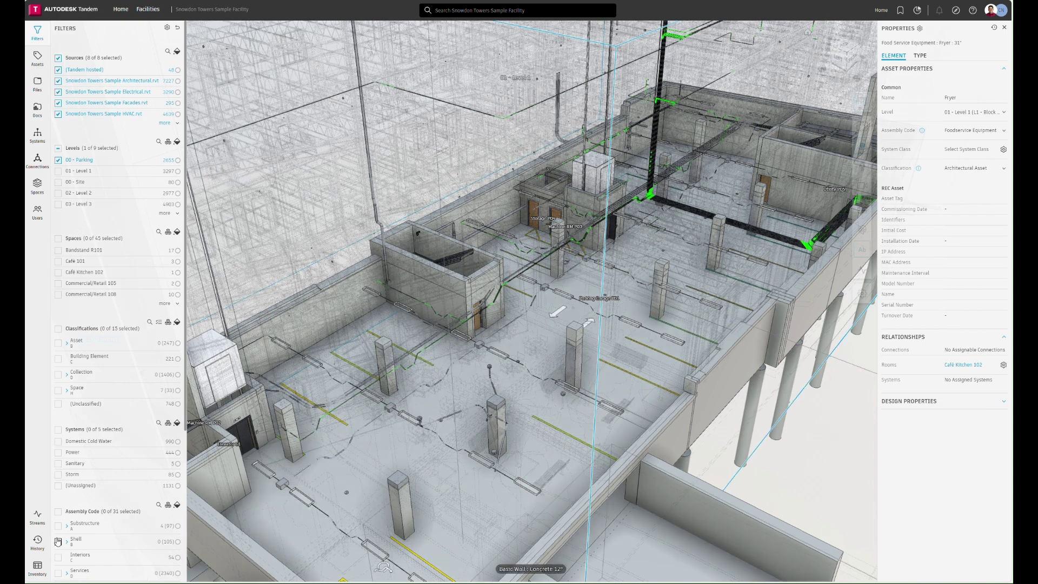
# Check the sensor streams for the 00 - Parking level and remove its level filter.
pyautogui.click(36, 518)
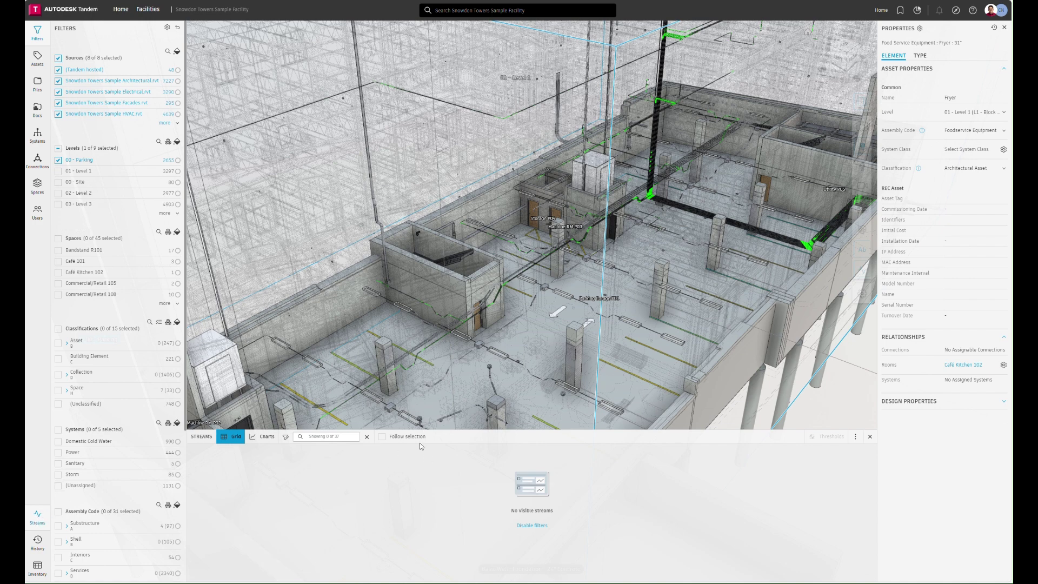
pyautogui.click(870, 438)
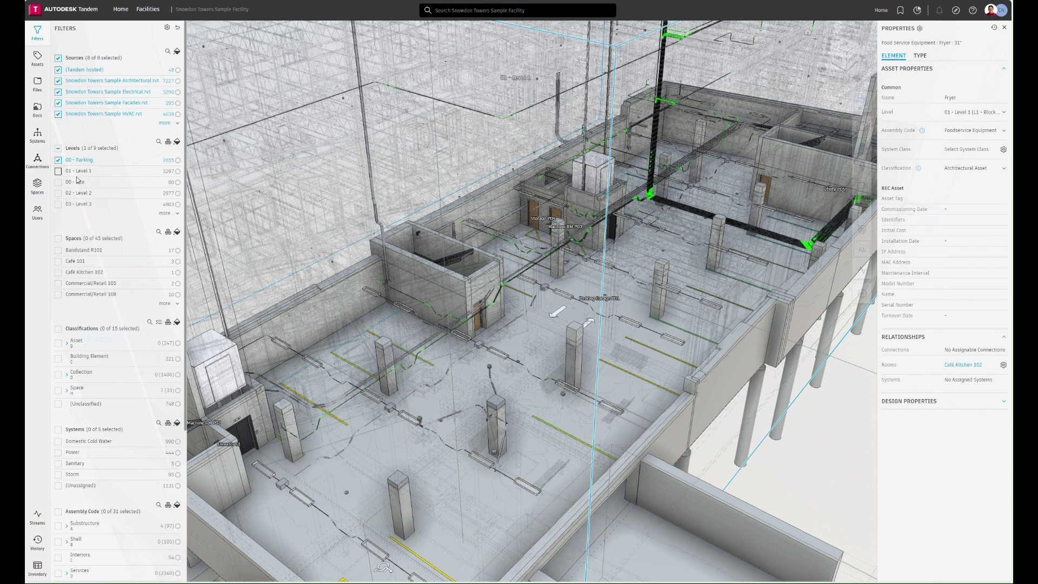
pyautogui.click(58, 161)
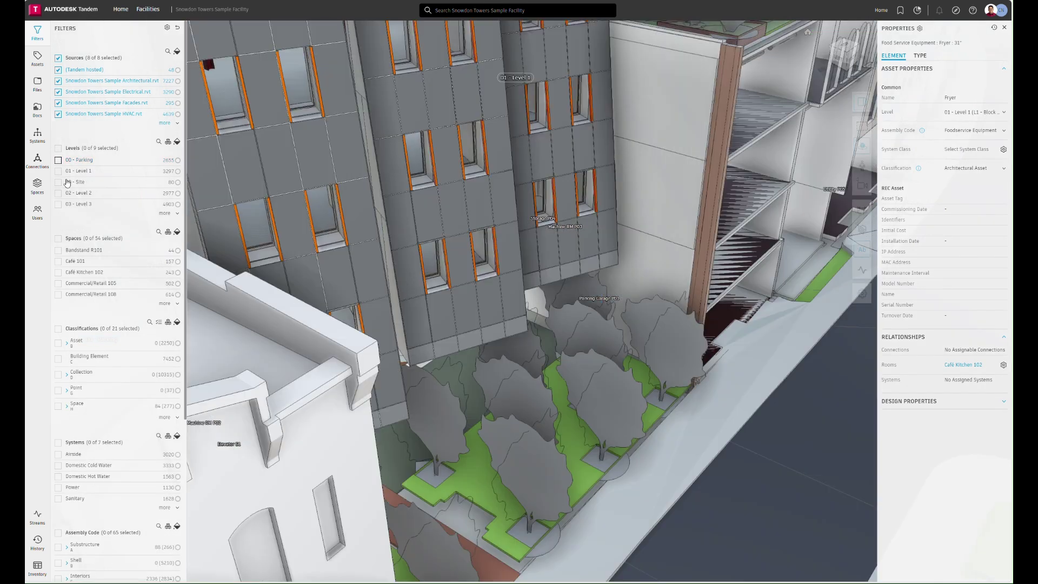
# Isolate the 02 - Level 2 level for a closer look and clear its filter.
pyautogui.click(58, 193)
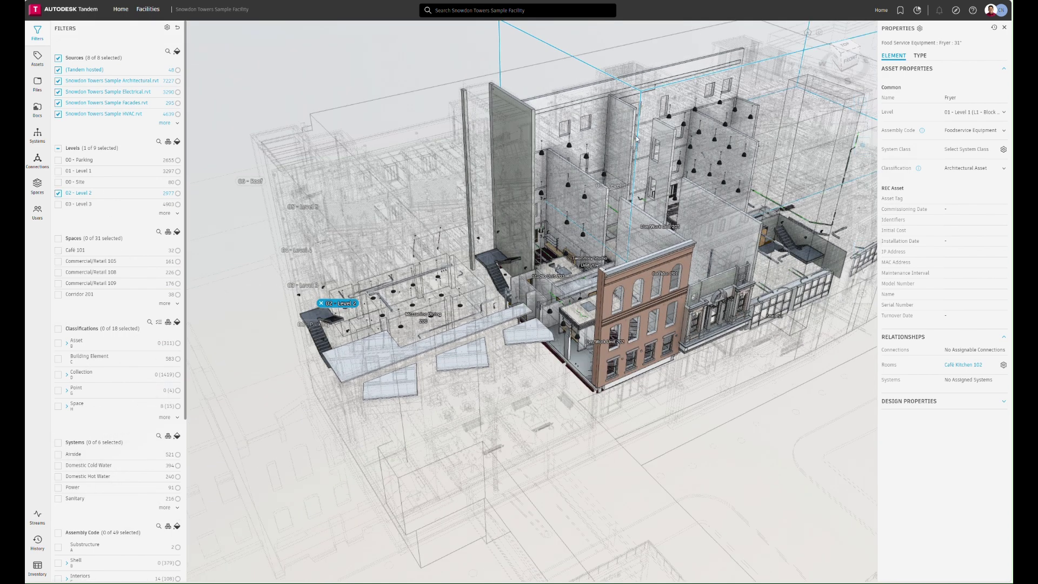
pyautogui.scroll(5, 636, 138)
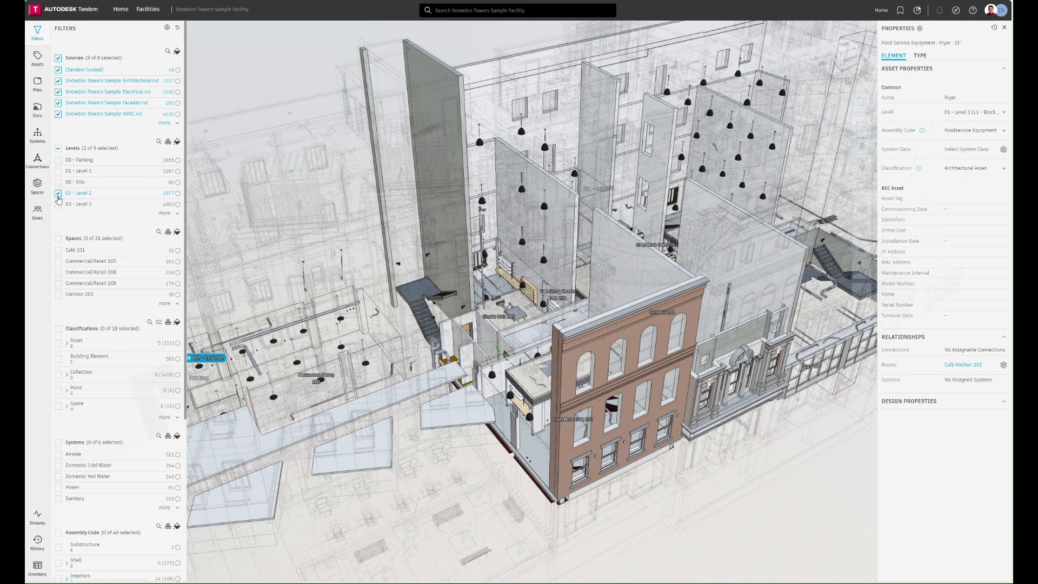
pyautogui.click(59, 194)
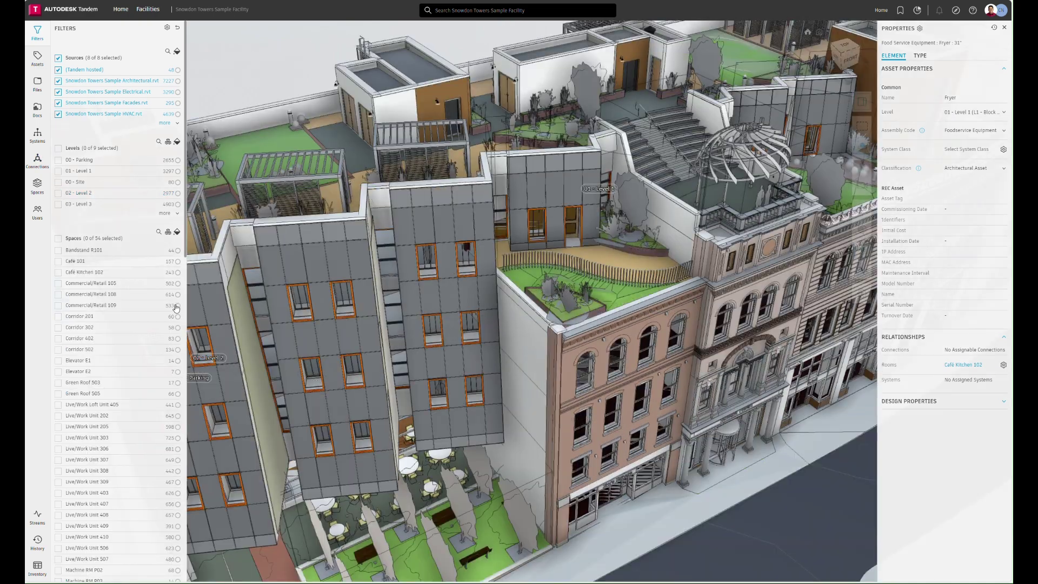
# Show the streams grid for the isolated Live/Work Loft Unit 405 space and clear its space filter.
pyautogui.click(59, 405)
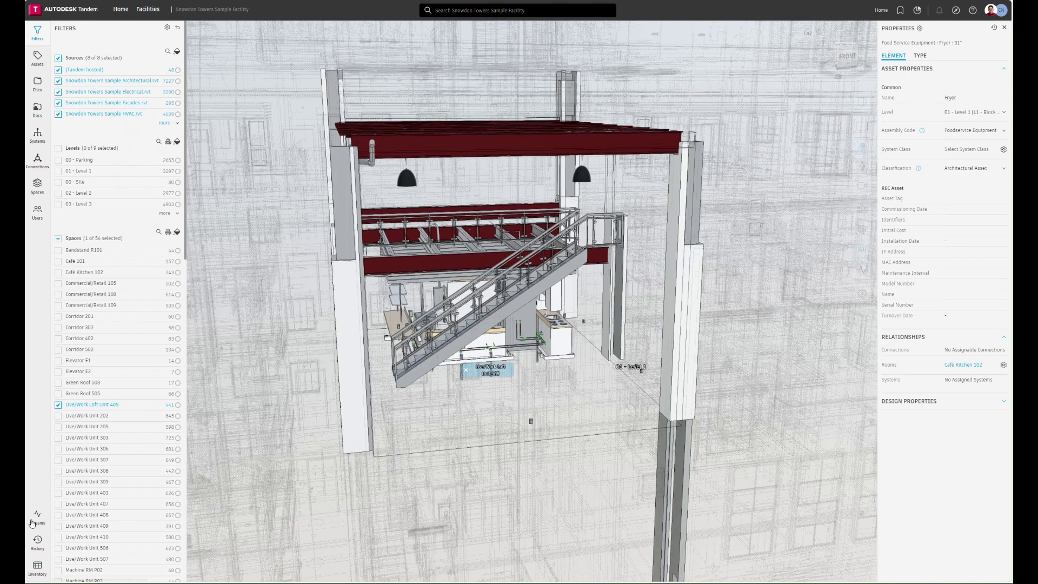
pyautogui.click(38, 516)
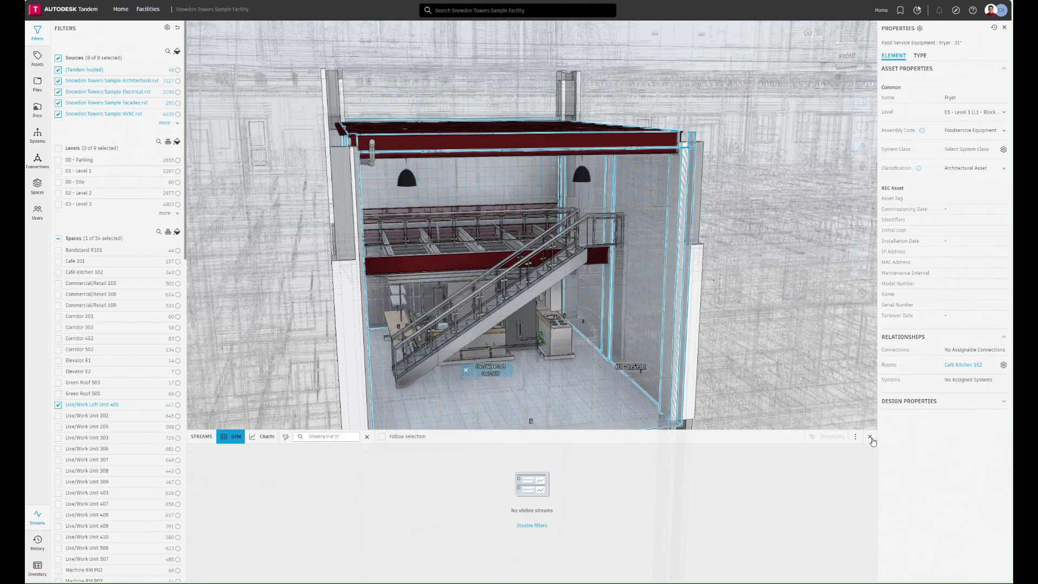
pyautogui.click(58, 405)
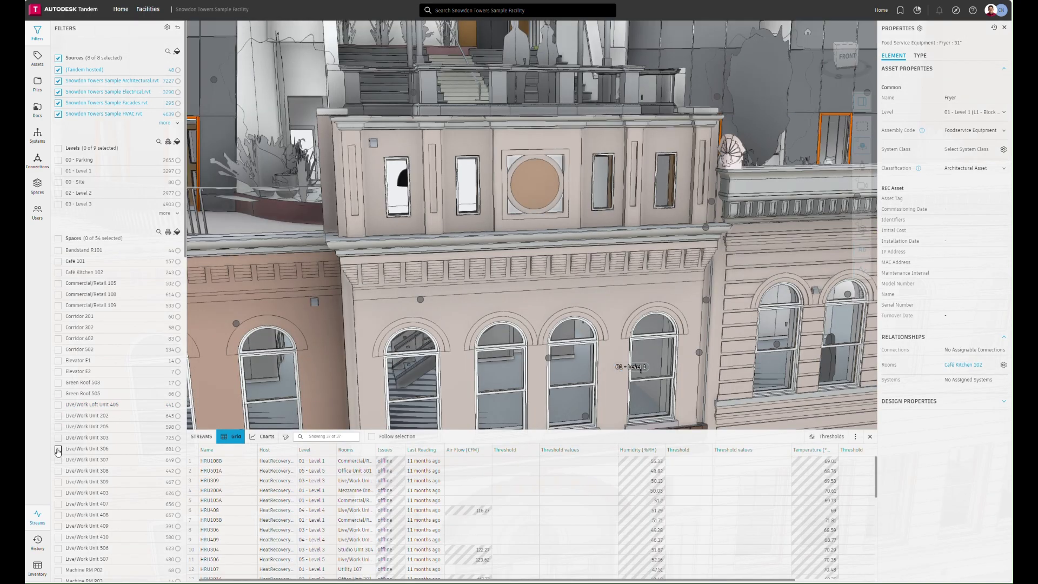
# Isolate the Live/Work Unit 306 space, display its sensor streams as charts and look into the unit's kitchen area.
pyautogui.click(58, 448)
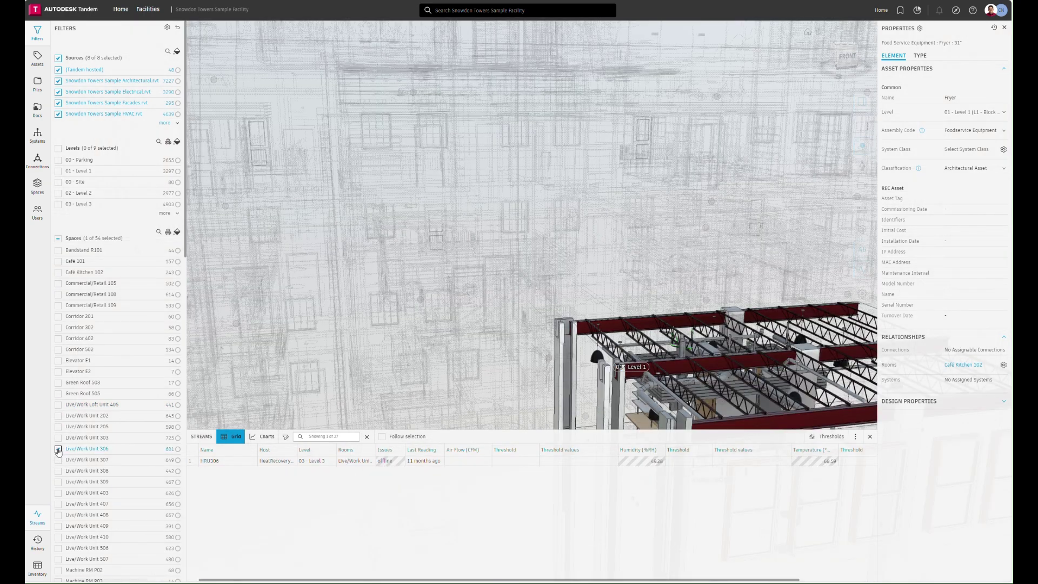
pyautogui.click(262, 437)
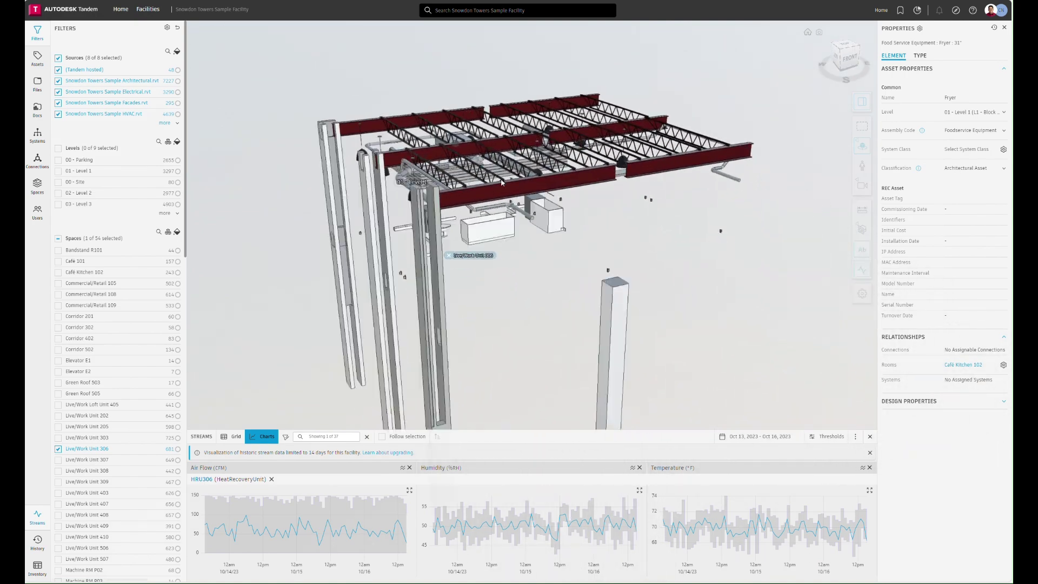
pyautogui.moveTo(557, 226); pyautogui.dragTo(357, 254)
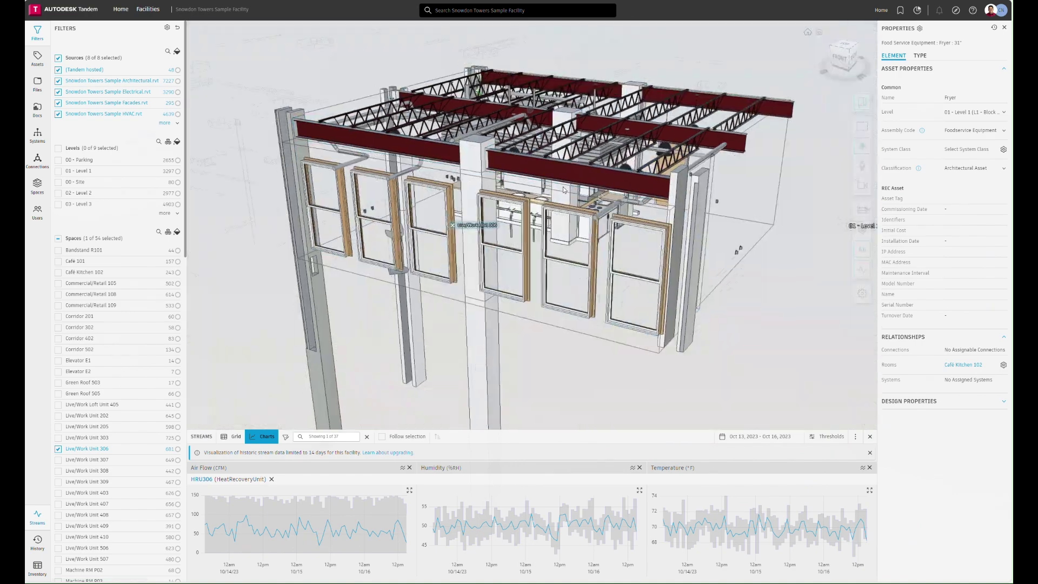
pyautogui.moveTo(562, 189); pyautogui.dragTo(383, 183)
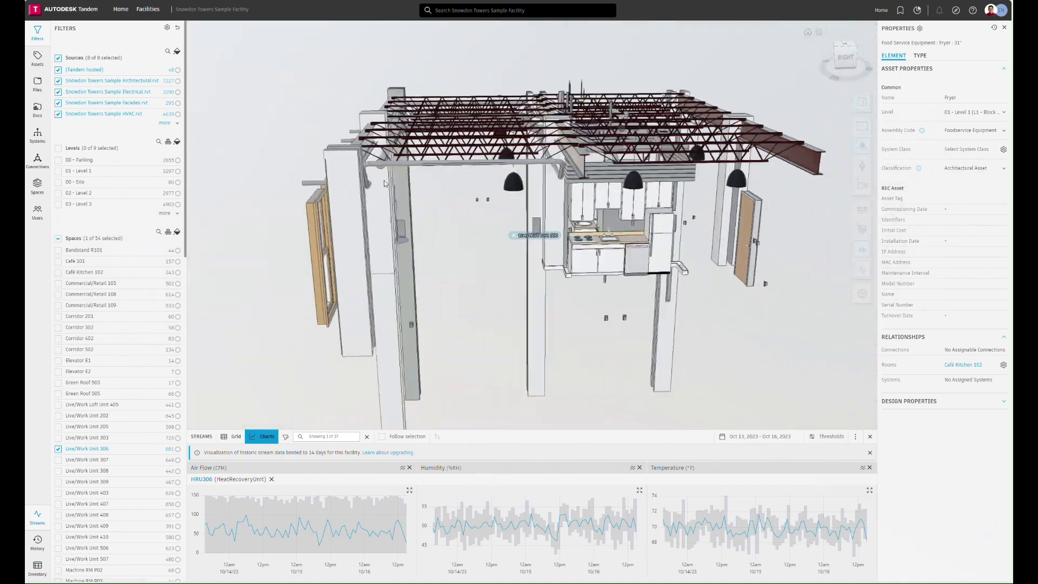
pyautogui.scroll(5, 592, 203)
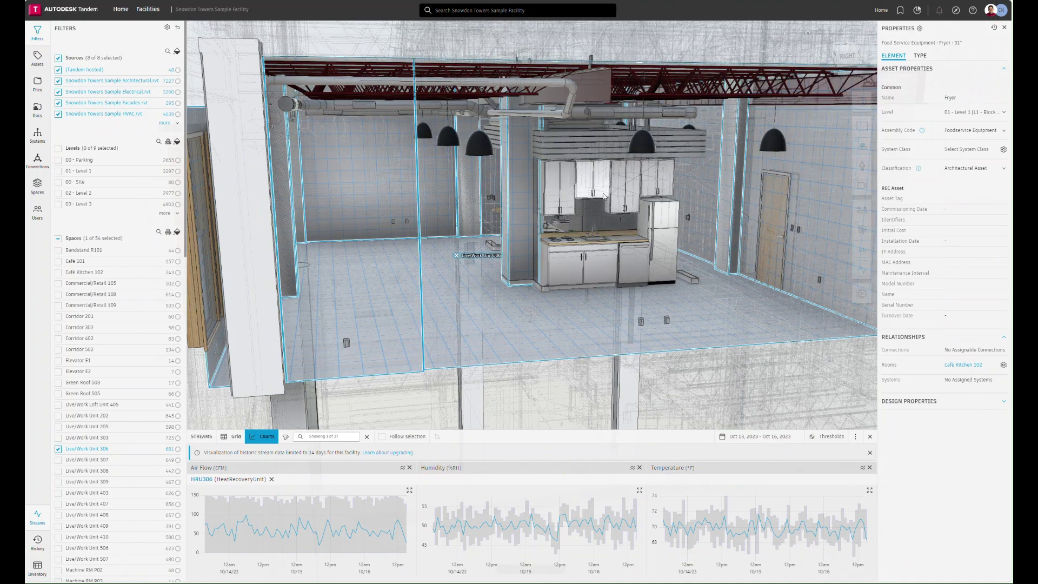
pyautogui.scroll(2, 603, 196)
pyautogui.moveTo(381, 521)
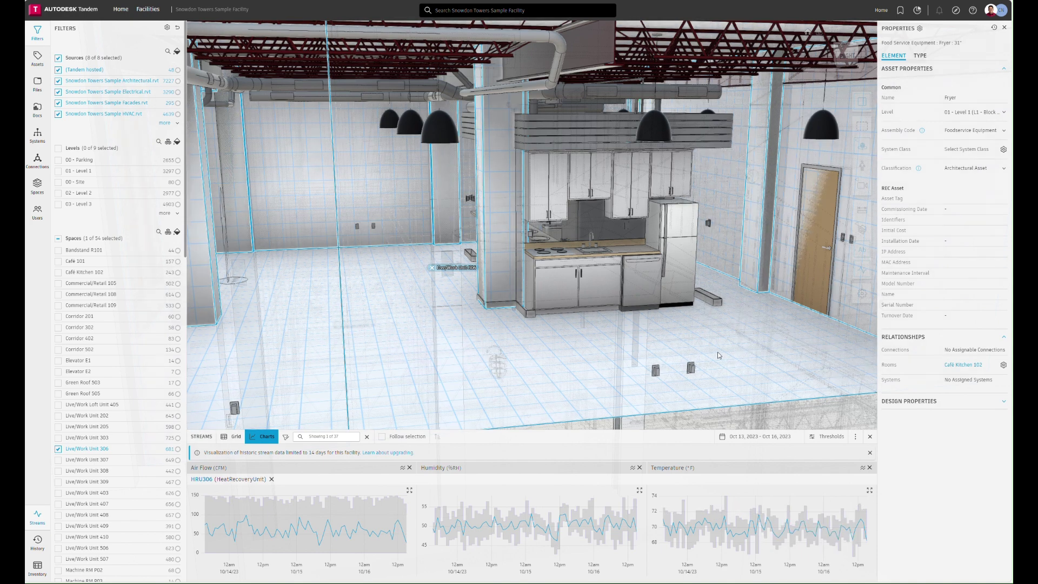
# Inspect Live/Work Unit 306 from the kitchen out to its window facade and clear its space filter.
pyautogui.moveTo(717, 352); pyautogui.dragTo(696, 356, button='middle')
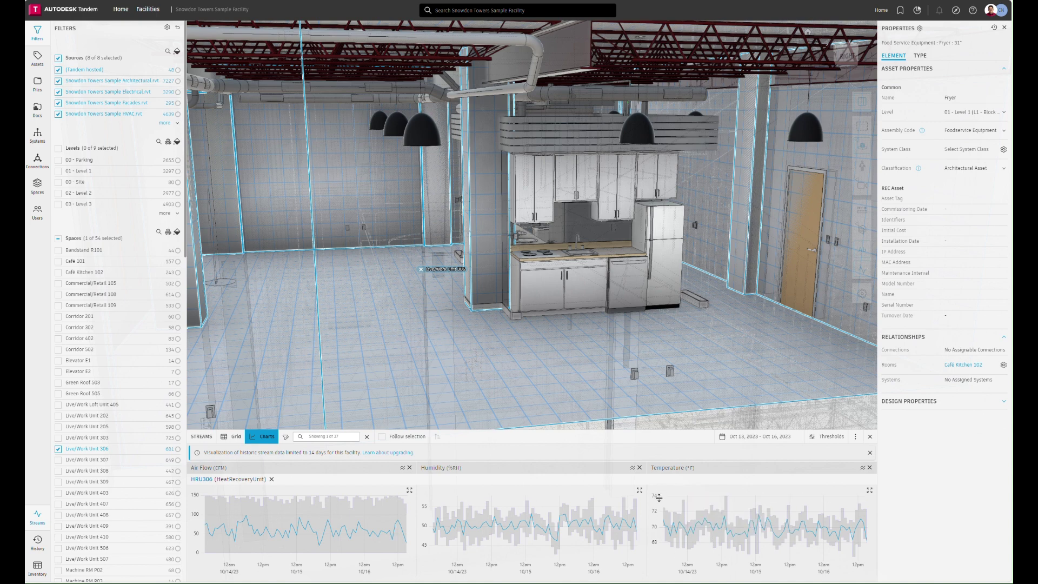
pyautogui.moveTo(603, 312); pyautogui.dragTo(653, 318)
pyautogui.scroll(-3, 654, 315)
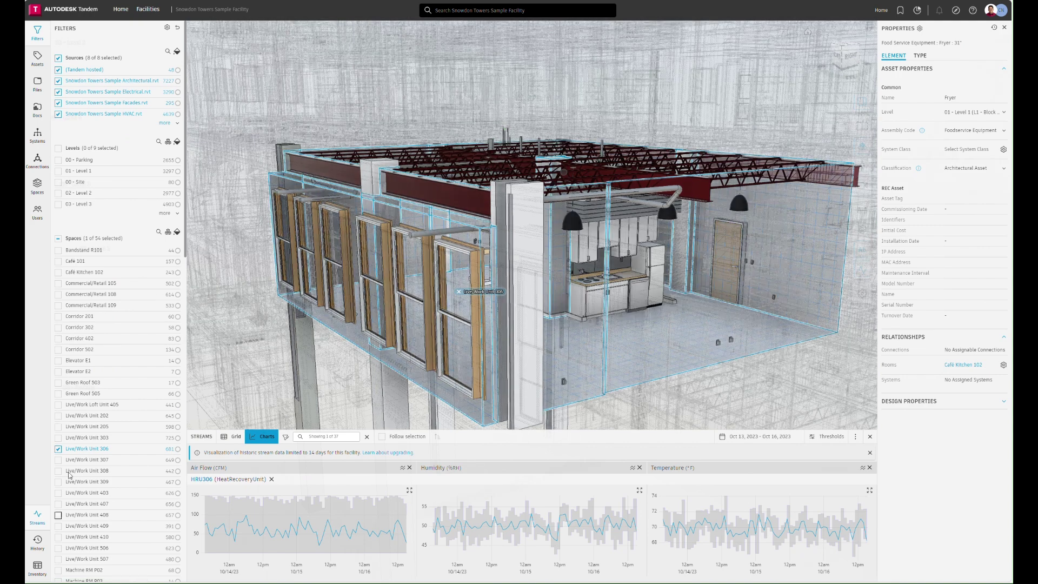
pyautogui.click(59, 449)
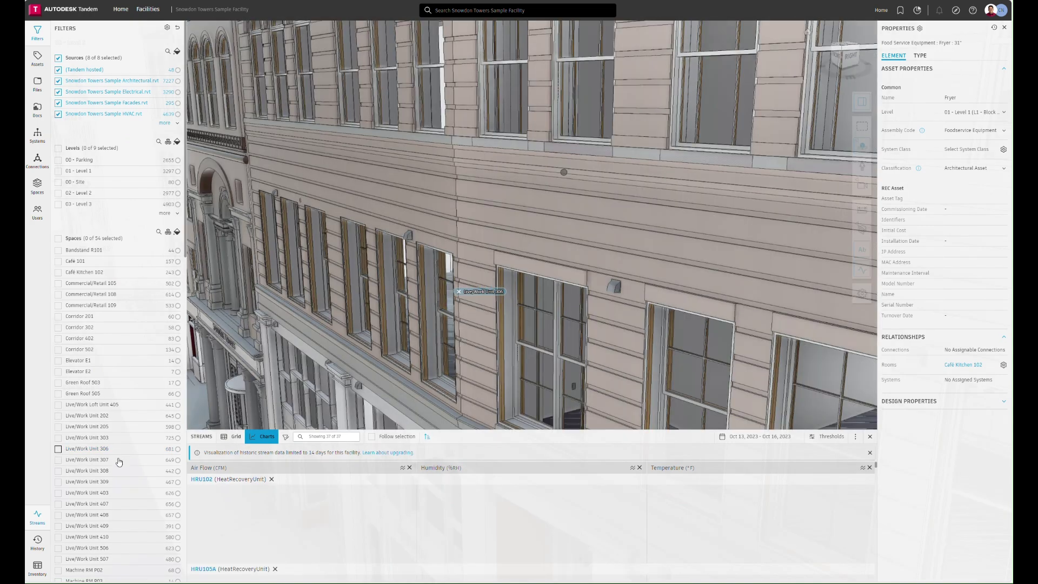
# Isolate the Residential Lobby 106 space, inspect its staircase from several angles and close the streams view.
pyautogui.scroll(-5, 116, 455)
pyautogui.scroll(10, 485, 281)
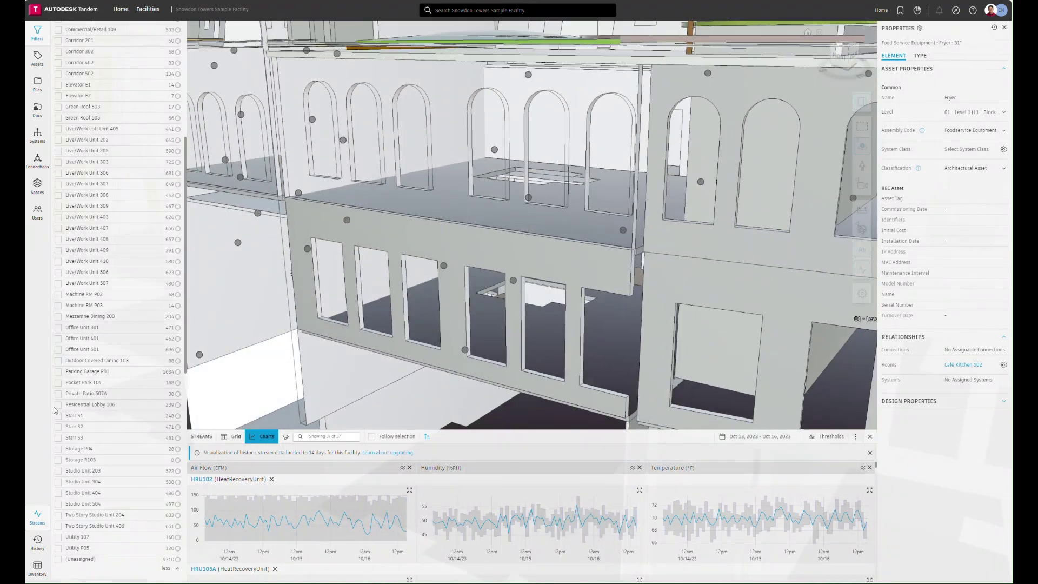
pyautogui.click(58, 406)
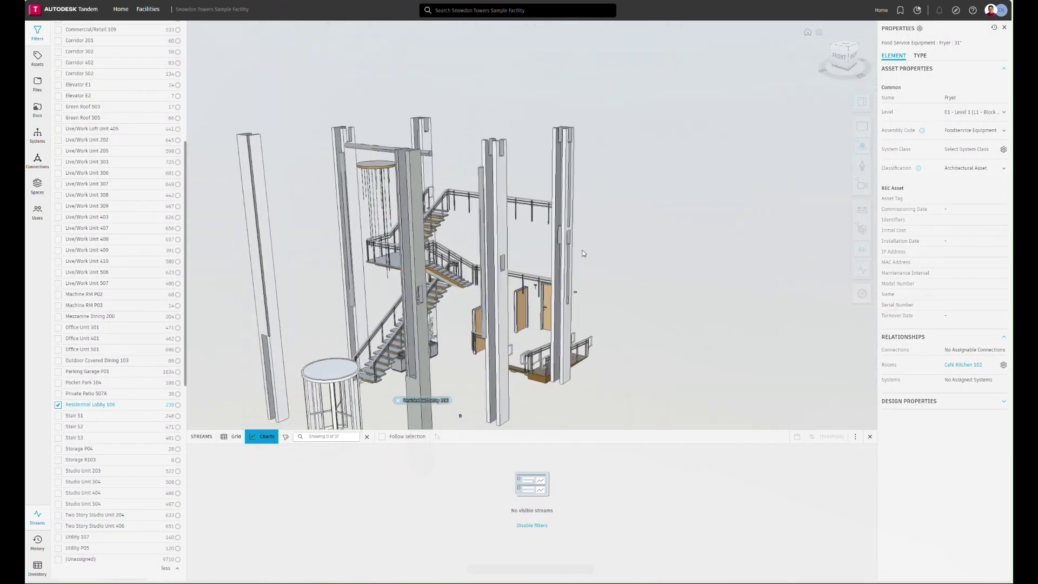
pyautogui.scroll(10, 583, 253)
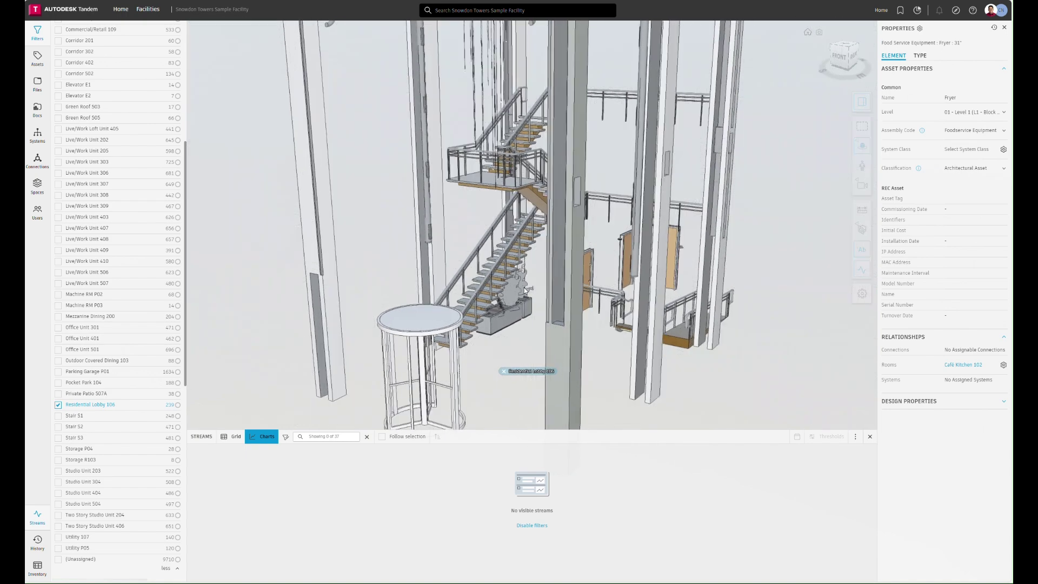
pyautogui.moveTo(524, 289); pyautogui.dragTo(540, 270)
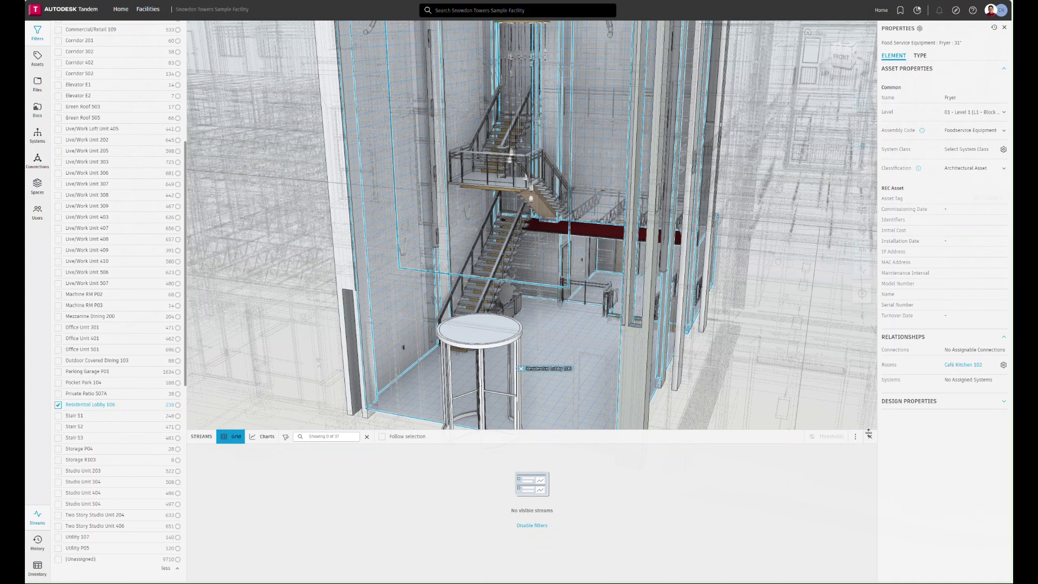
pyautogui.moveTo(635, 239); pyautogui.dragTo(604, 204)
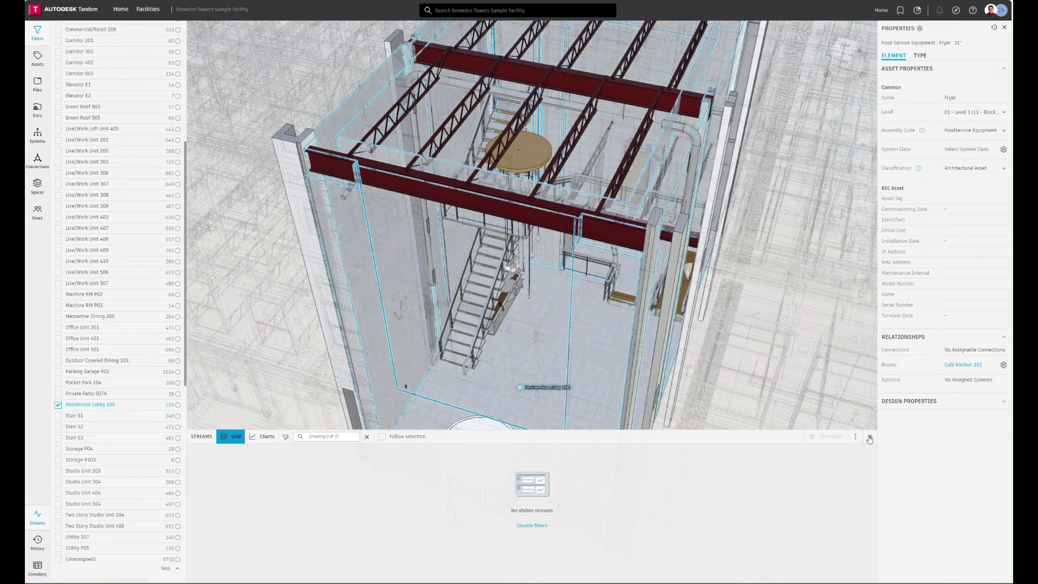
pyautogui.click(870, 436)
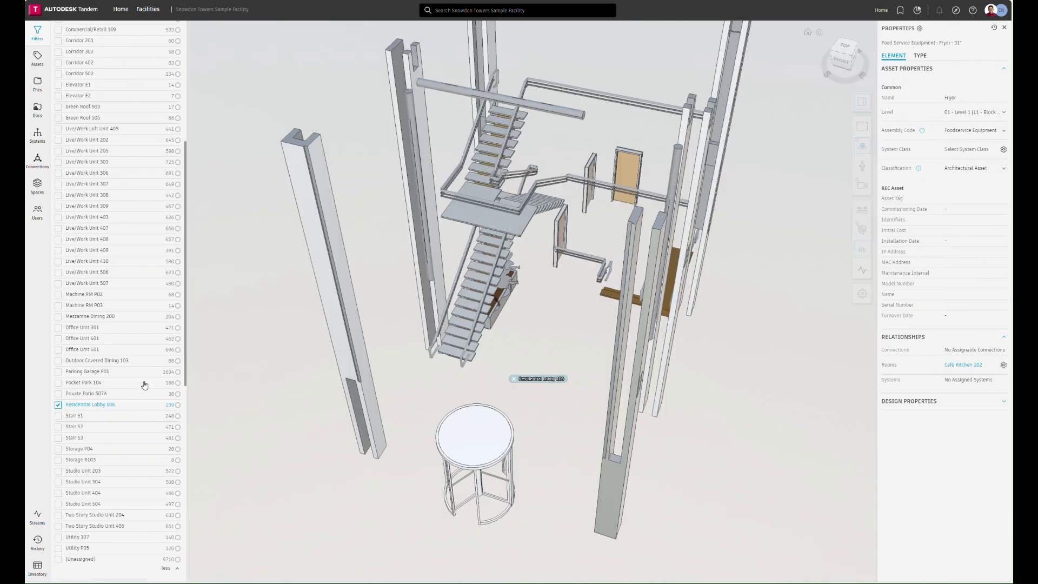
# Switch the space filter to Two Story Studio Unit 204 and examine its sensor stream charts.
pyautogui.scroll(-3, 59, 367)
pyautogui.click(58, 358)
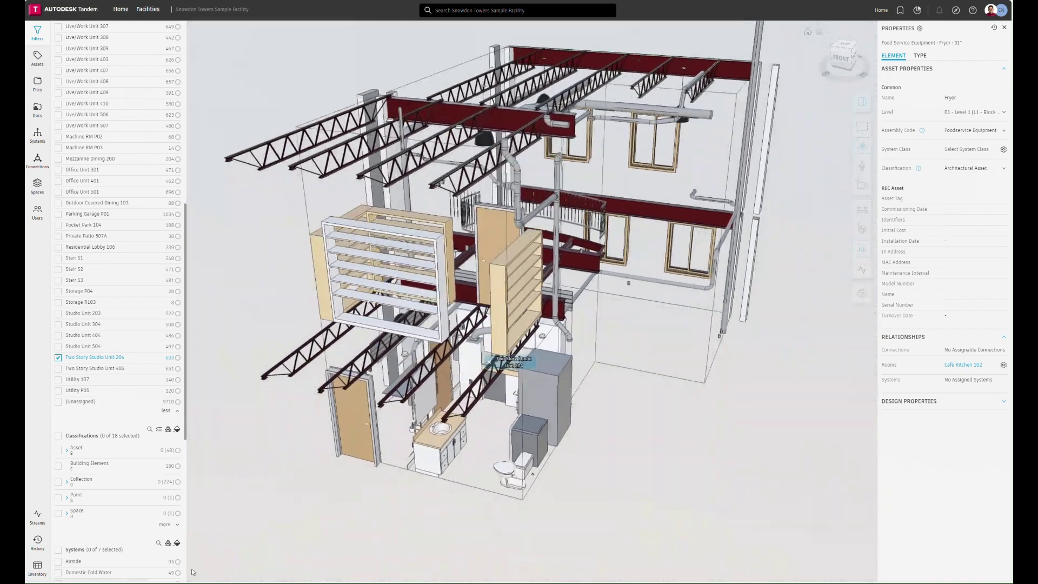
pyautogui.click(37, 518)
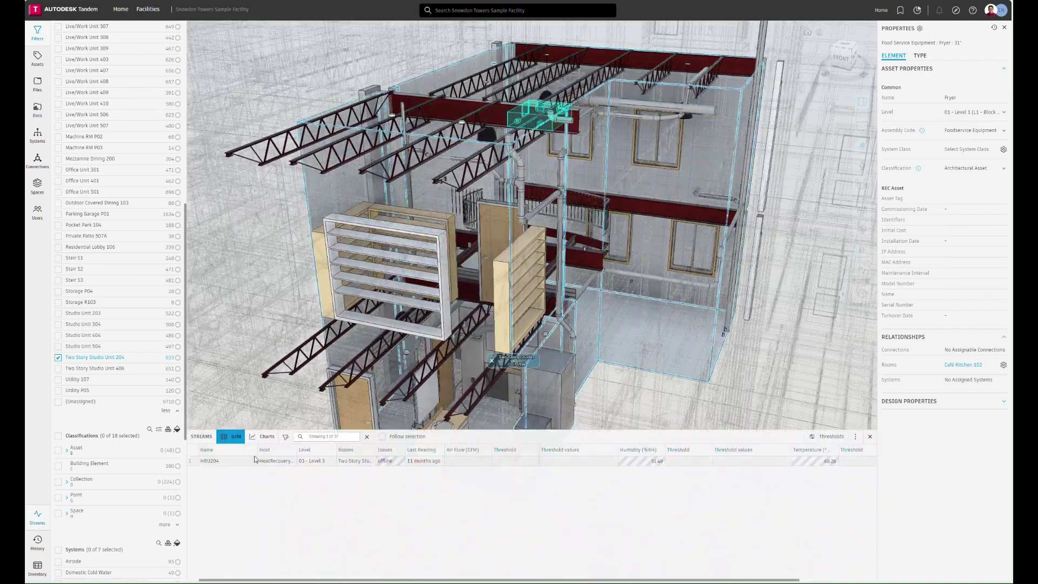
pyautogui.click(262, 436)
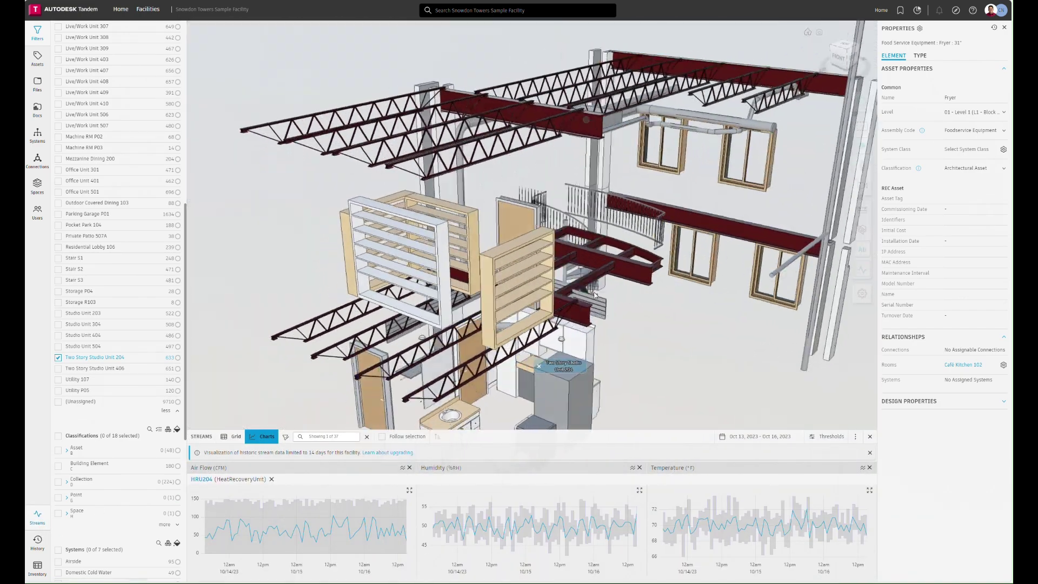
pyautogui.moveTo(672, 511)
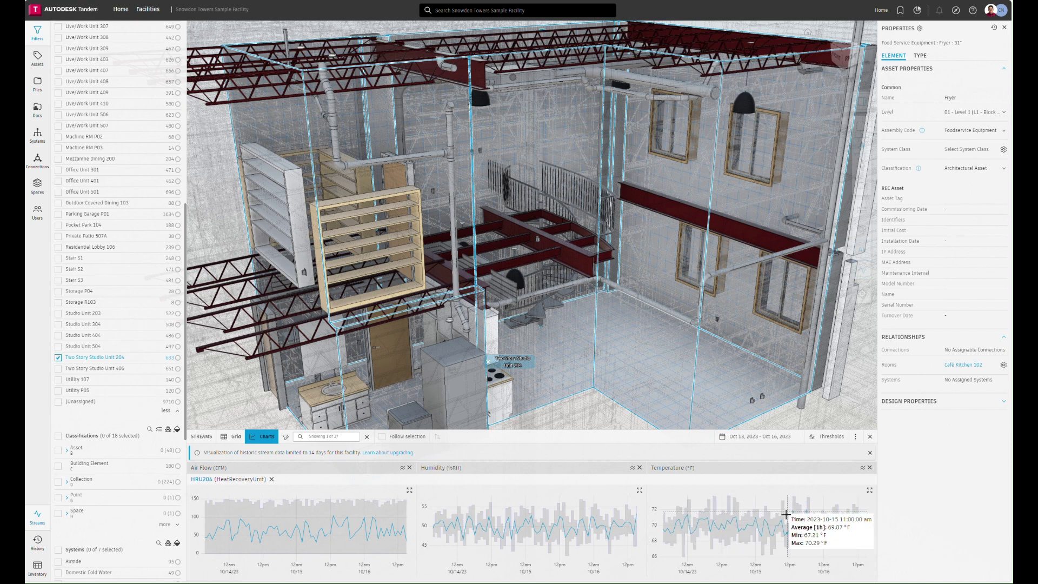
# Inspect Two Story Studio Unit 204 from a distance and close up, and clear its space filter.
pyautogui.scroll(-7, 485, 274)
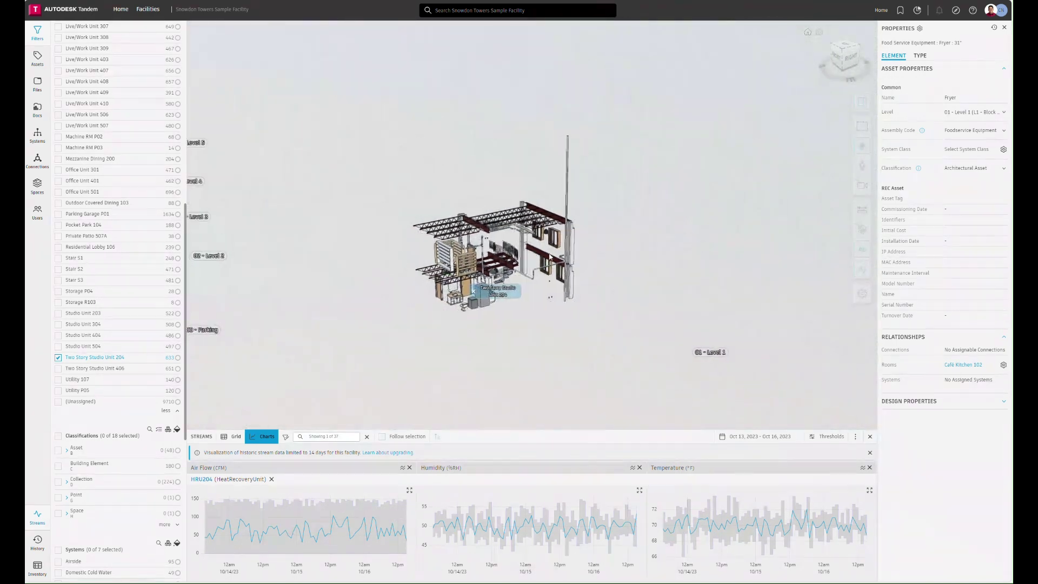
pyautogui.moveTo(504, 279); pyautogui.dragTo(542, 275, button='middle')
pyautogui.scroll(7, 570, 269)
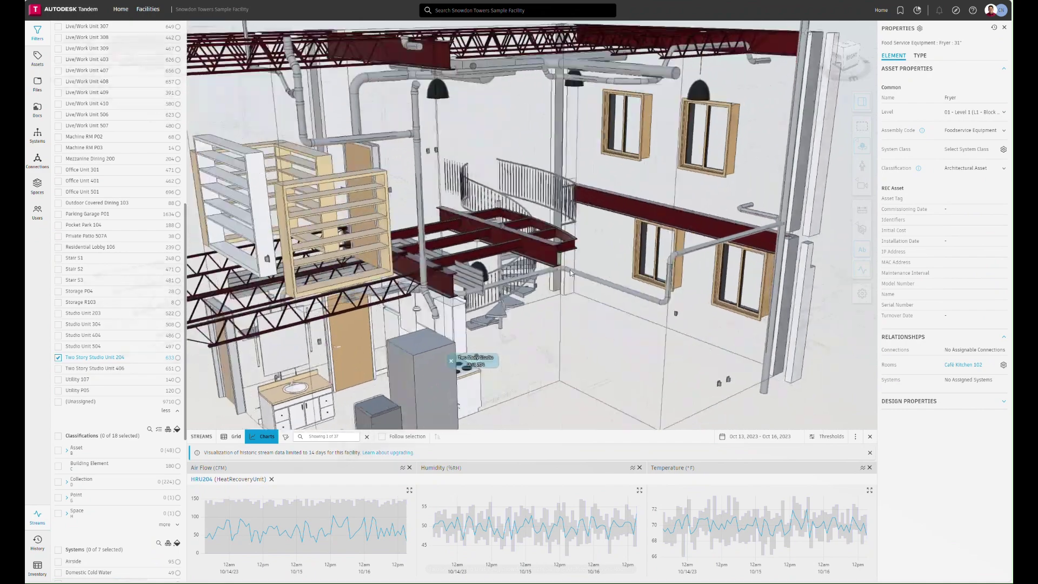
pyautogui.moveTo(570, 270); pyautogui.dragTo(593, 269)
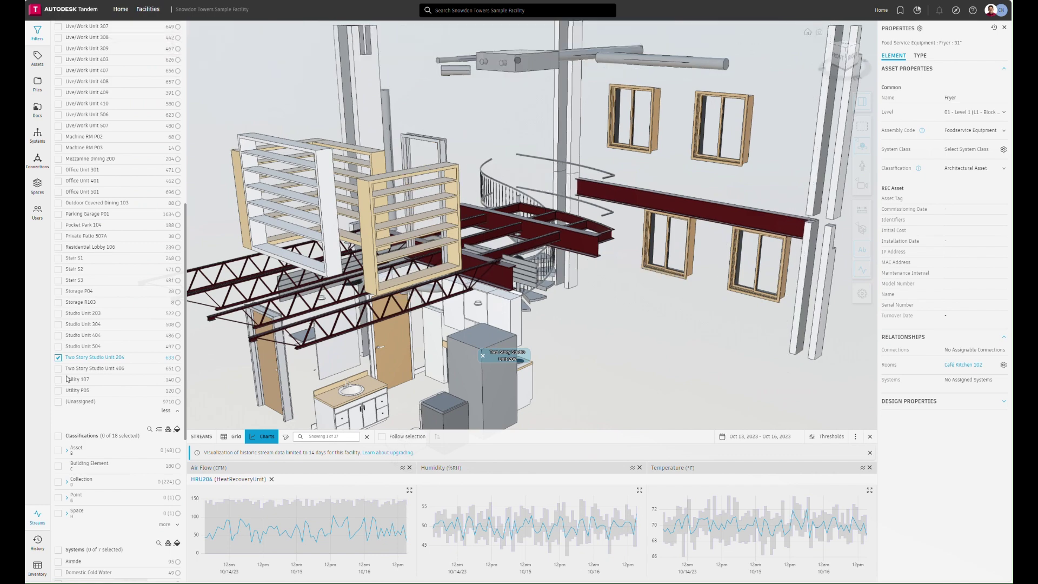
pyautogui.click(58, 357)
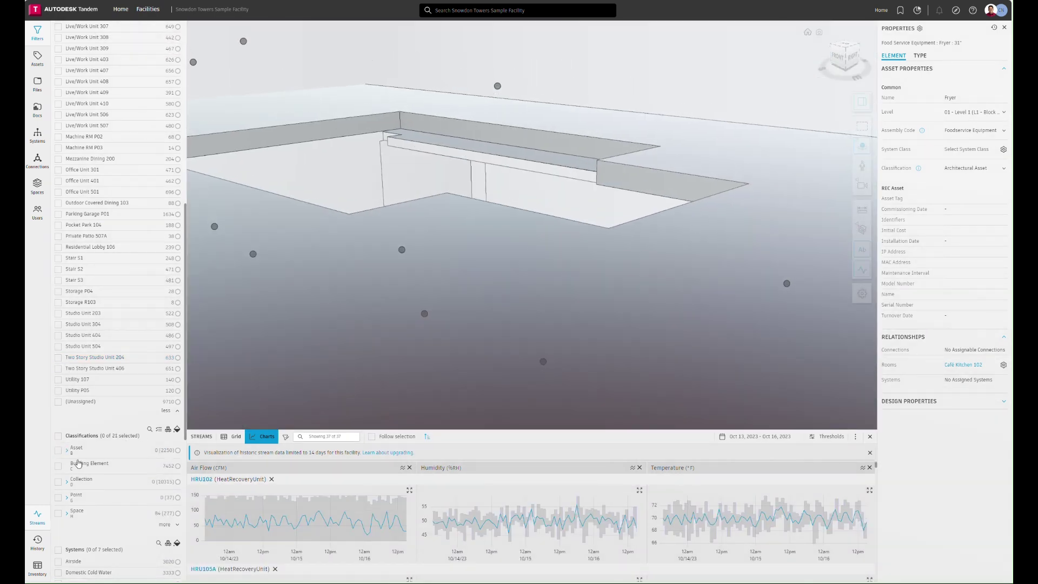
# Isolate the Asset and Building Element classifications one after the other, clearing each filter again.
pyautogui.click(58, 449)
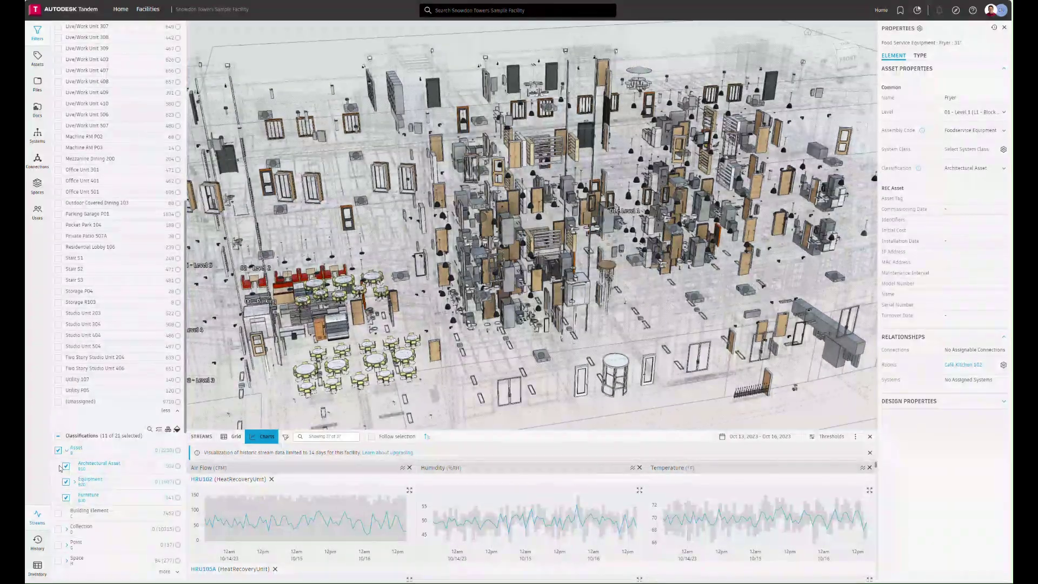
pyautogui.click(57, 451)
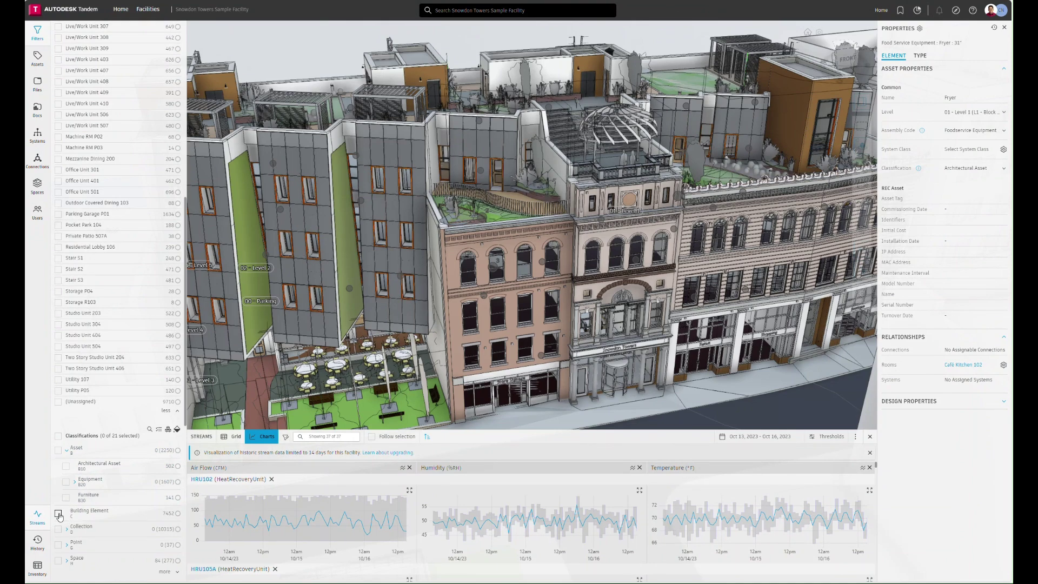
pyautogui.click(58, 514)
pyautogui.click(59, 514)
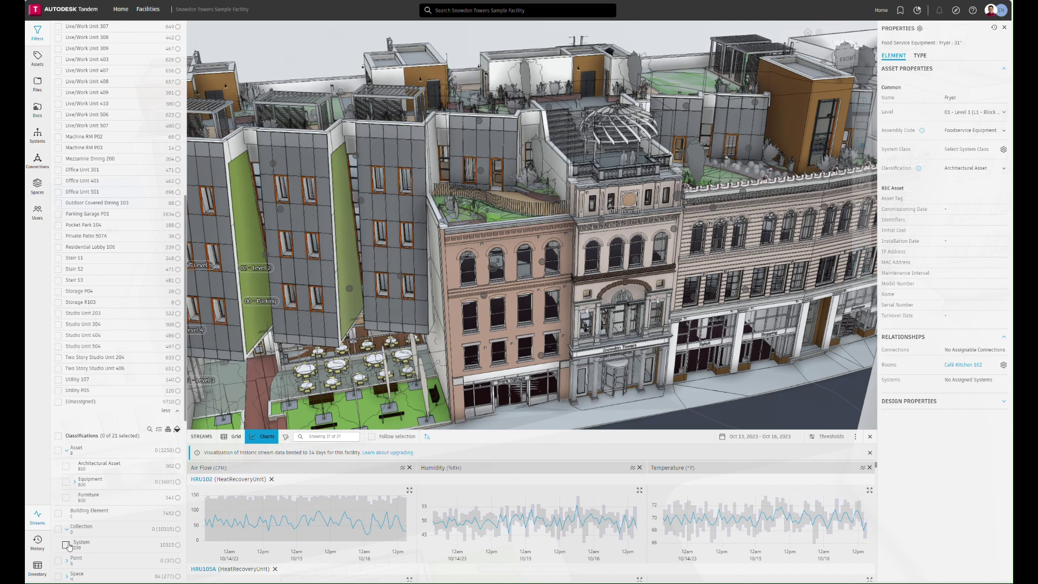
# Isolate the System classification under Collection and inspect the building's pipe and duct network up close.
pyautogui.click(66, 544)
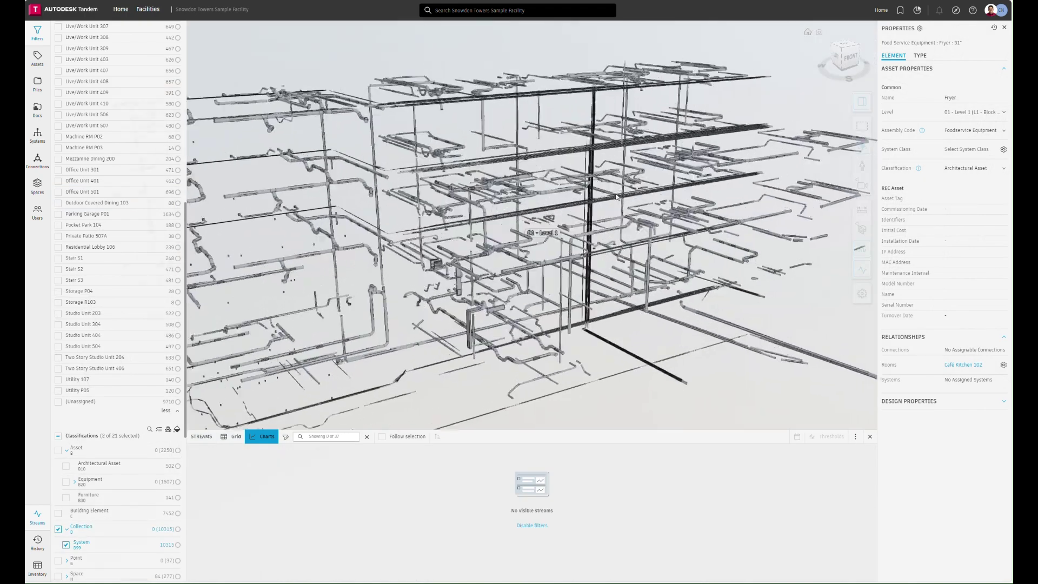
pyautogui.scroll(3, 616, 196)
pyautogui.moveTo(616, 196); pyautogui.dragTo(643, 204)
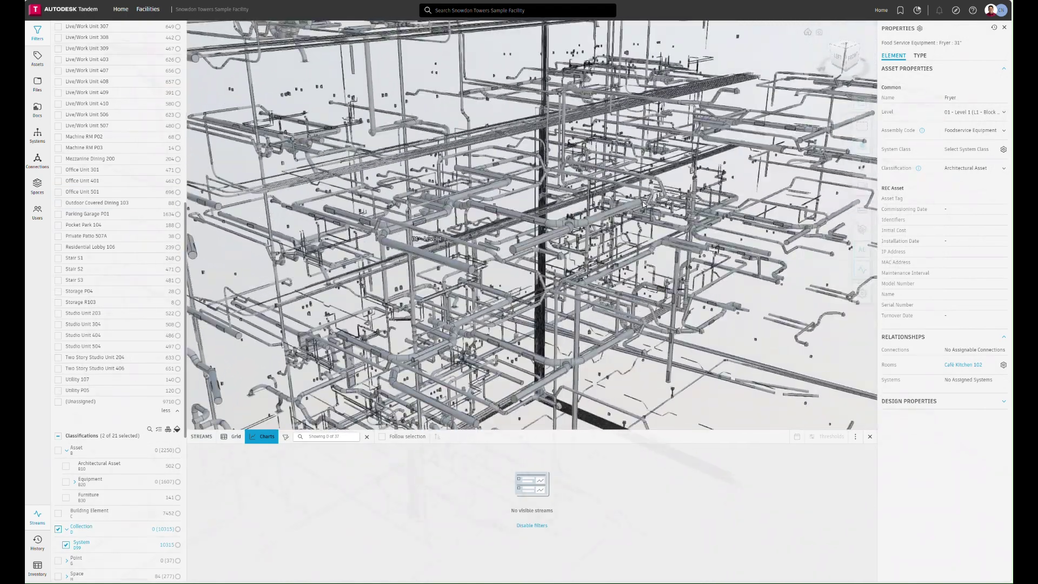
pyautogui.scroll(3, 324, 400)
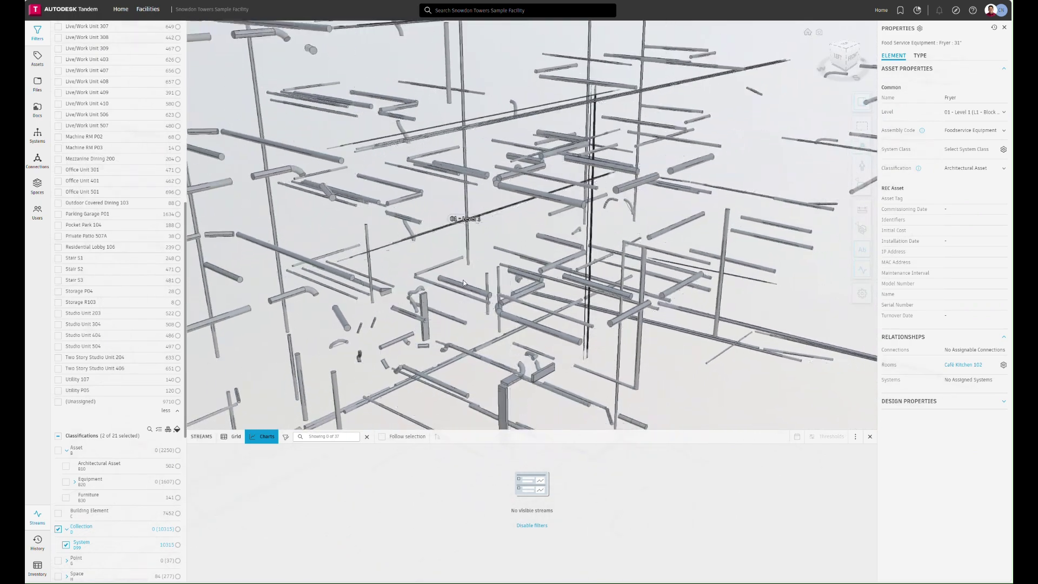
# Close the streams and element properties views to enlarge the model view of the isolated systems.
pyautogui.click(869, 436)
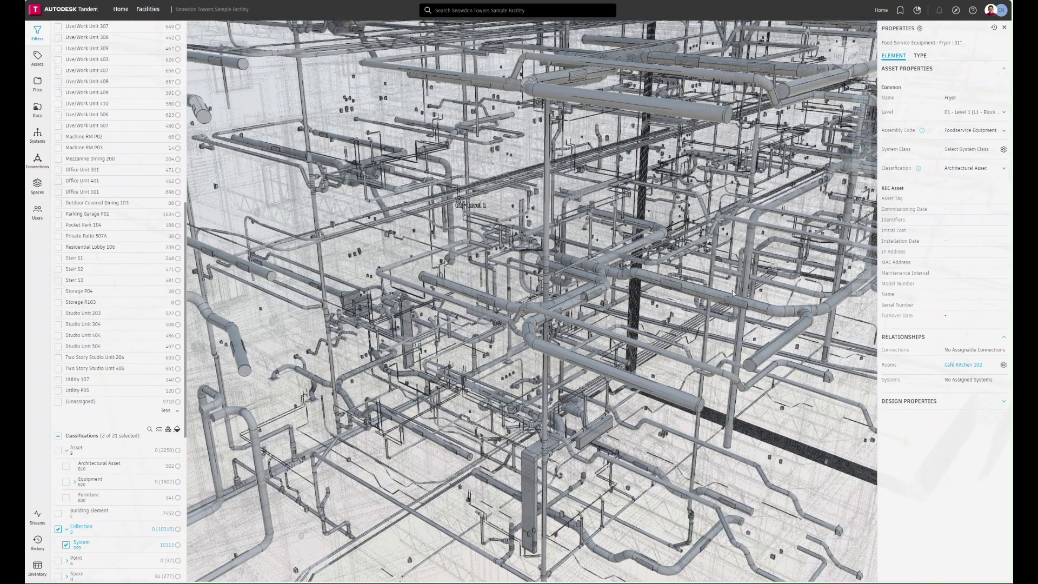
pyautogui.click(1004, 29)
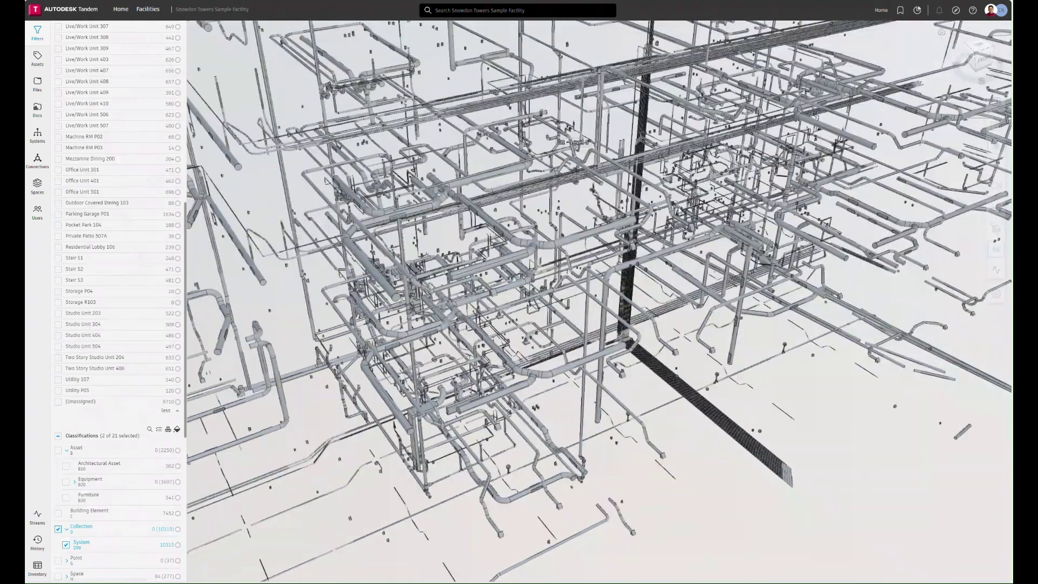
pyautogui.moveTo(678, 209); pyautogui.dragTo(678, 311, button='middle')
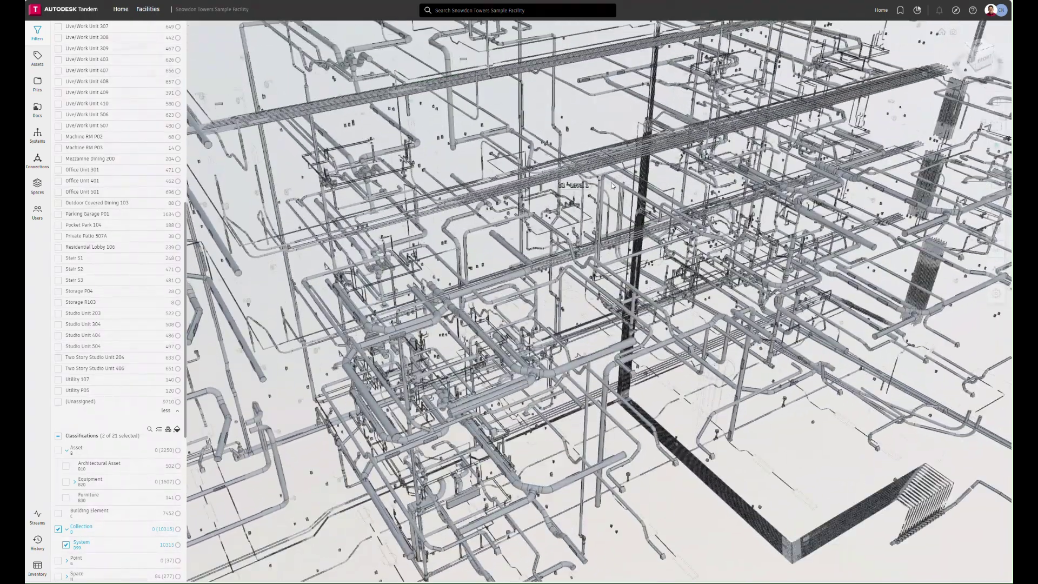
# Review the available filter categories, from sources and levels to Revit types, and view the whole isolated system network.
pyautogui.scroll(5, 125, 267)
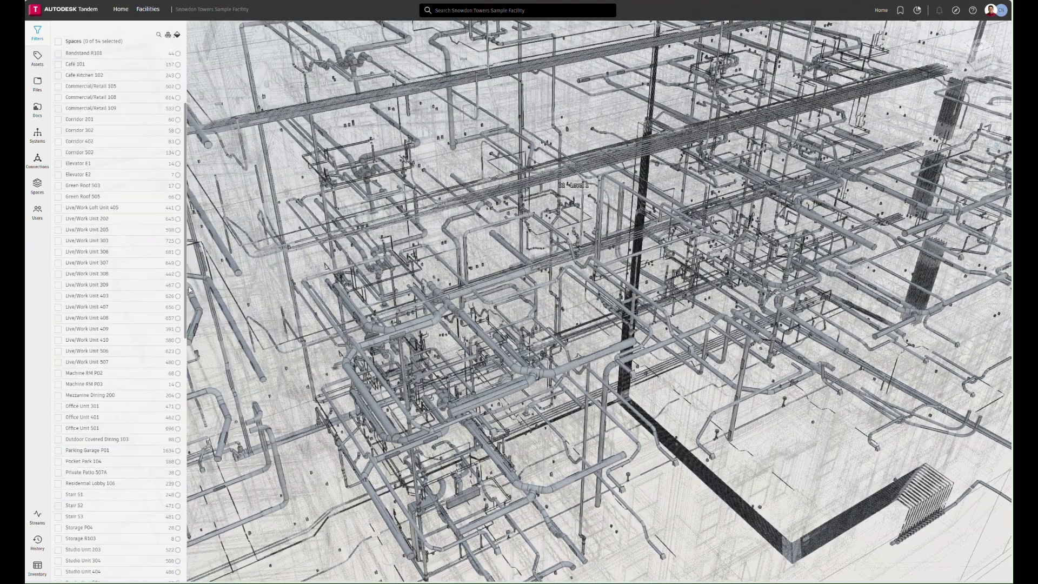
pyautogui.scroll(-12, 120, 269)
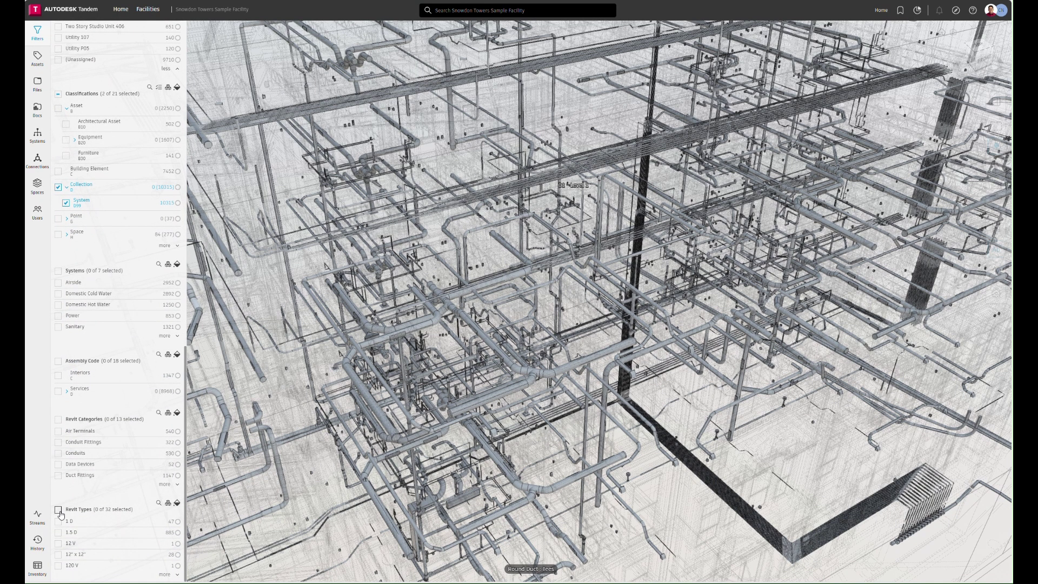
pyautogui.moveTo(186, 384); pyautogui.dragTo(91, 65)
pyautogui.scroll(-5, 388, 99)
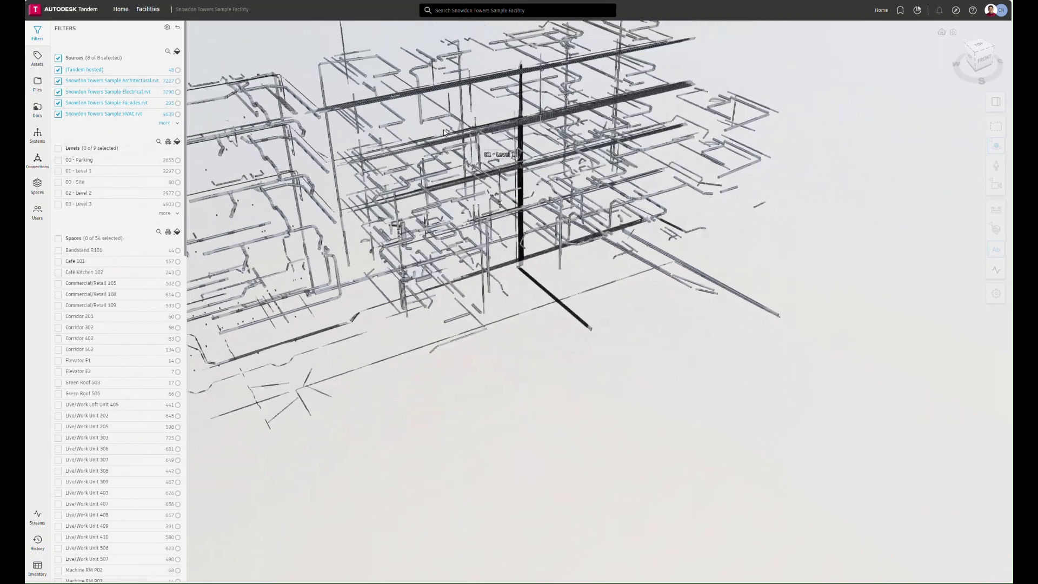
# Exclude all source models from the view and include all of them again.
pyautogui.moveTo(532, 162); pyautogui.dragTo(524, 129)
pyautogui.moveTo(525, 128); pyautogui.dragTo(652, 172, button='middle')
pyautogui.scroll(3, 648, 165)
pyautogui.click(59, 58)
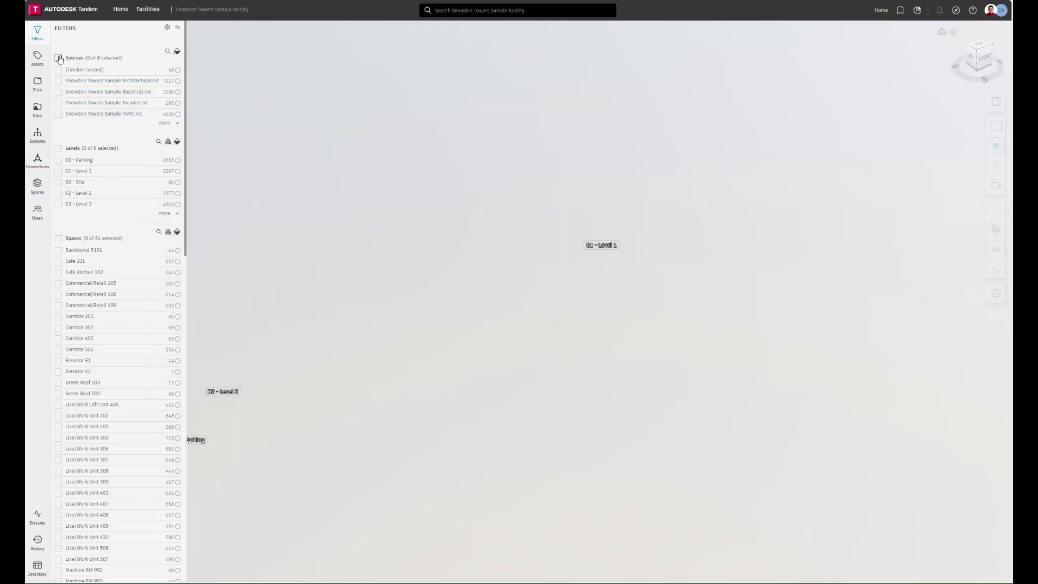
pyautogui.click(58, 58)
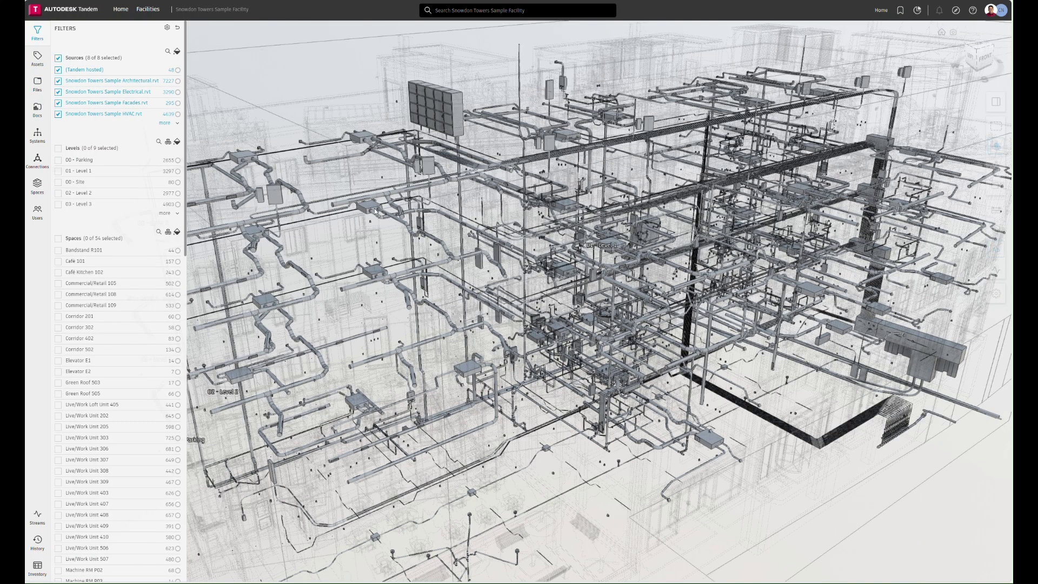
# Clear the Collection and Asset classification filters to bring back the complete building.
pyautogui.scroll(-15, 108, 253)
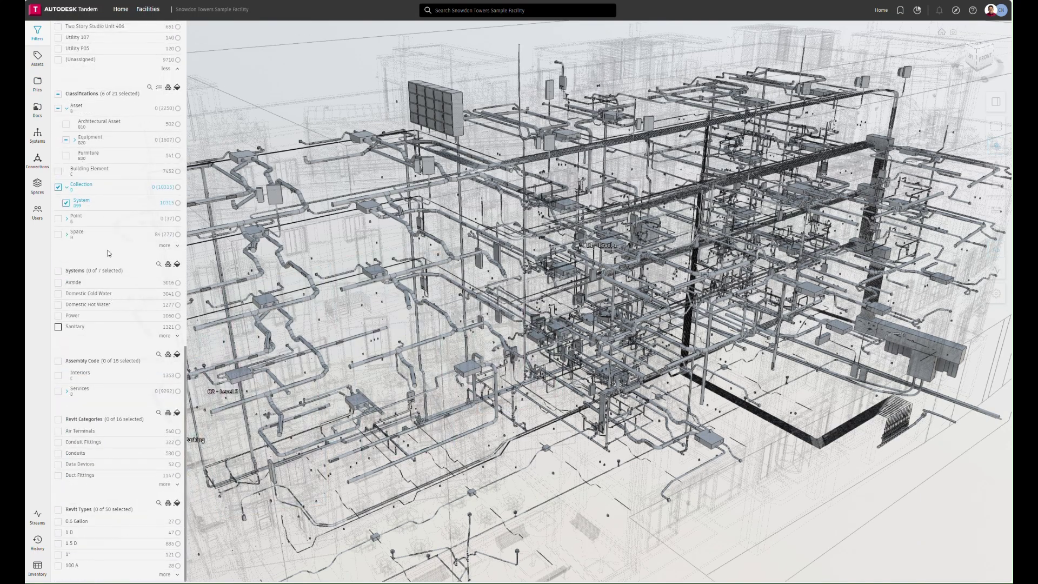
pyautogui.click(58, 187)
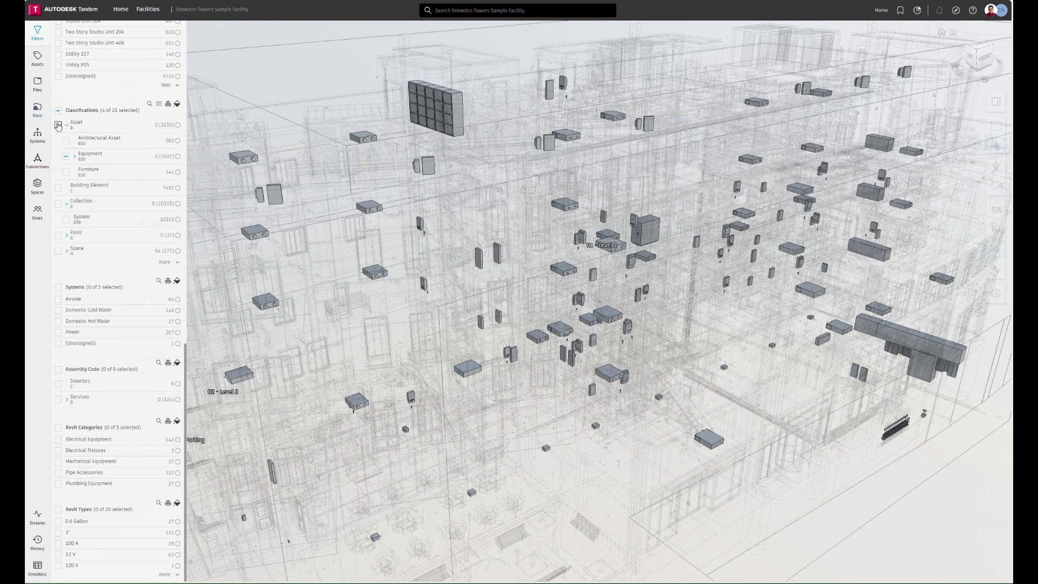
pyautogui.click(59, 125)
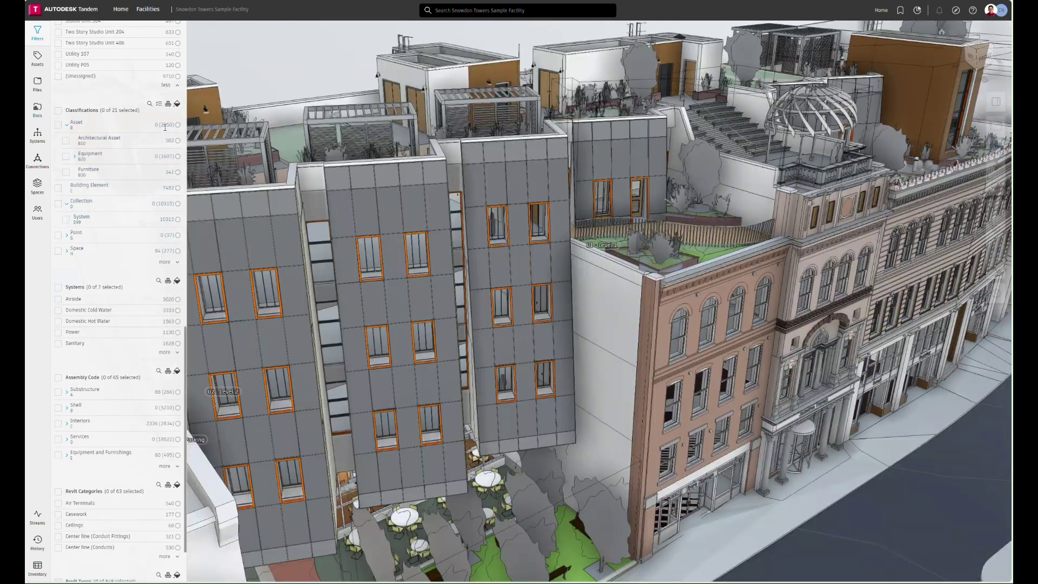
# Exclude the Architectural, Facades, Structural and Site source models, and inspect the remaining electrical, HVAC and plumbing elements.
pyautogui.scroll(15, 185, 331)
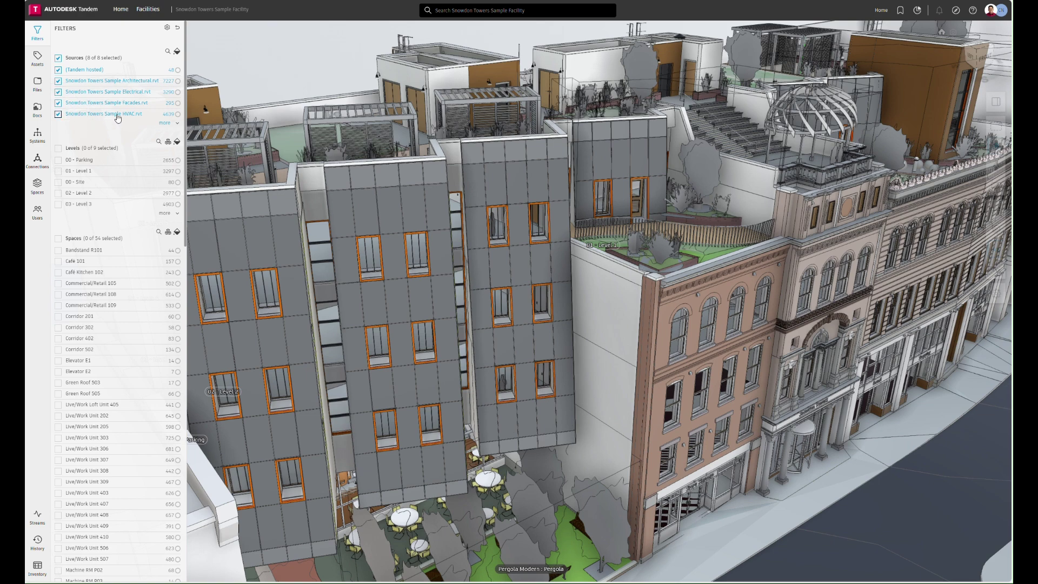
pyautogui.click(58, 81)
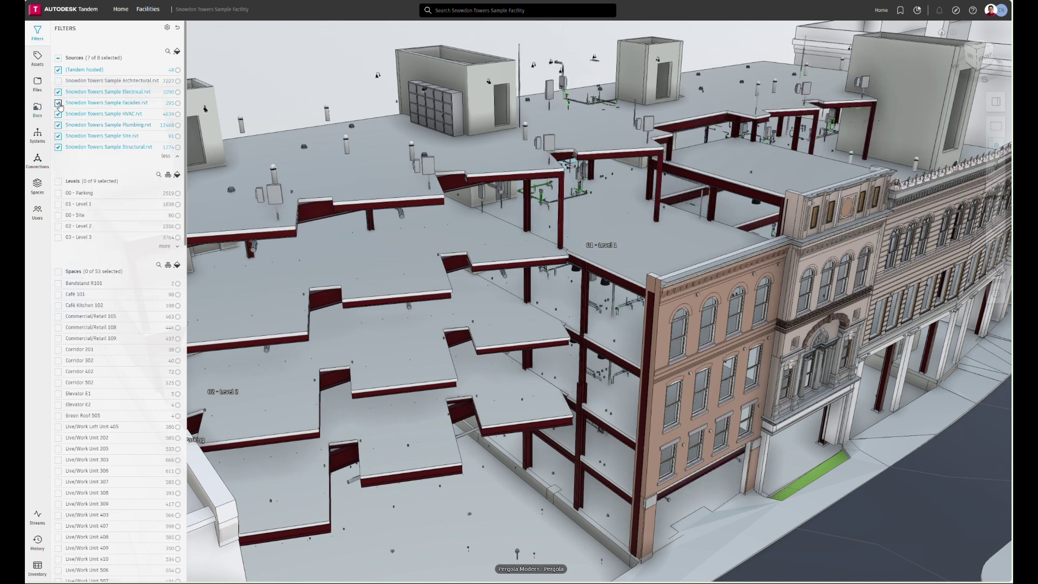
pyautogui.click(58, 102)
pyautogui.click(58, 147)
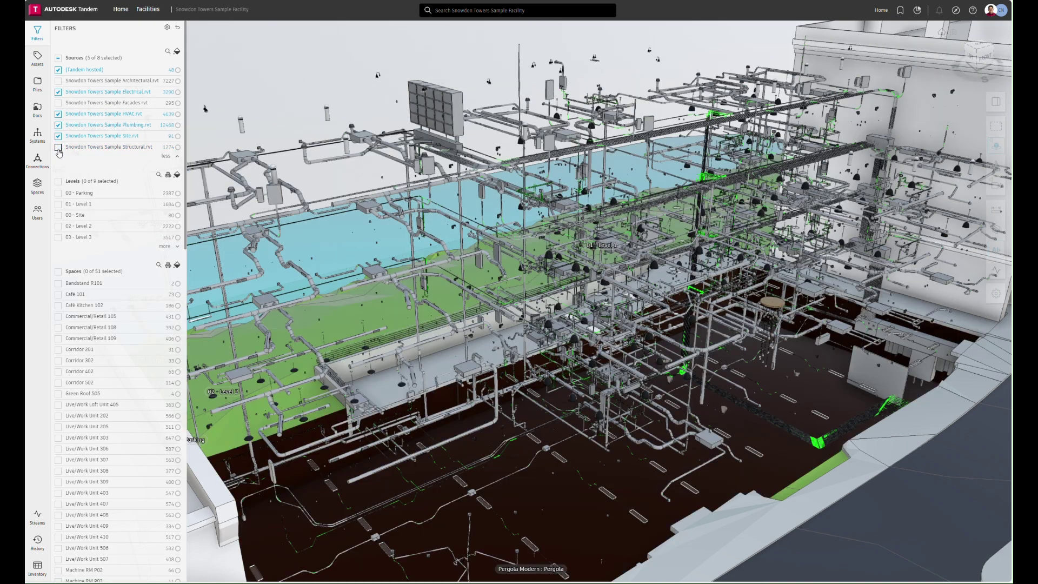
pyautogui.click(58, 136)
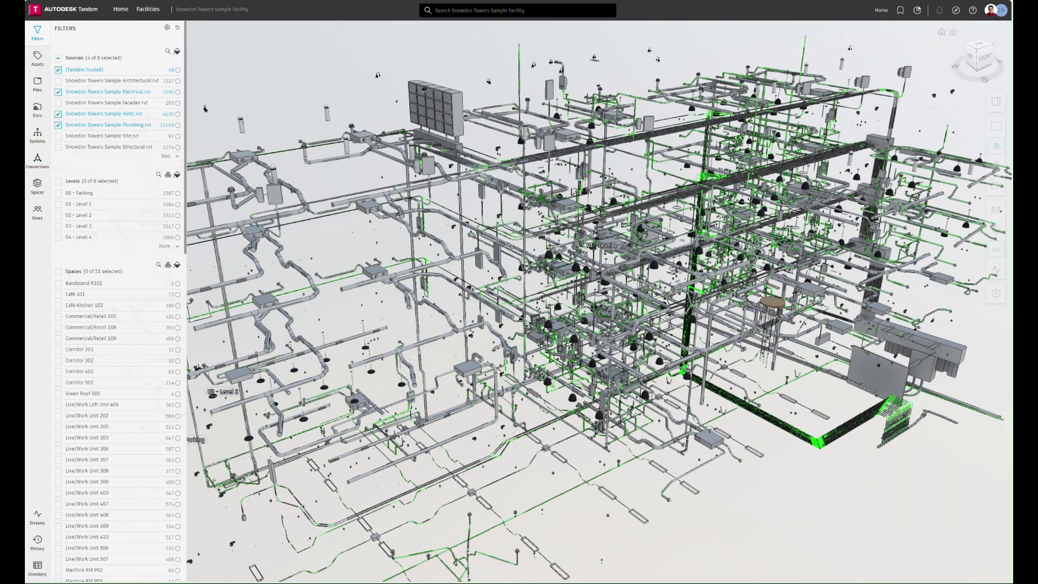
pyautogui.moveTo(505, 189); pyautogui.dragTo(511, 127)
pyautogui.scroll(3, 671, 255)
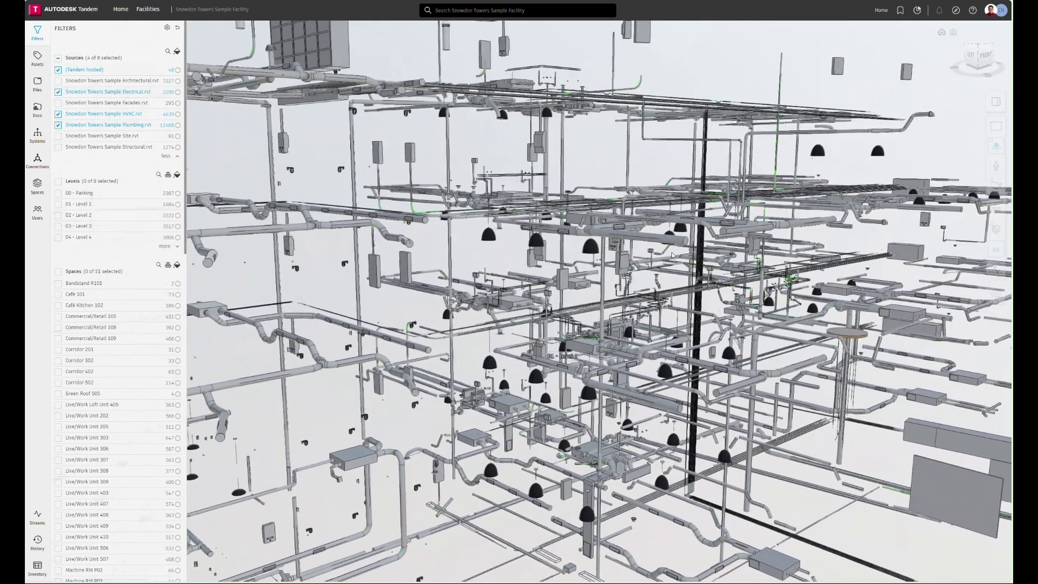
pyautogui.scroll(5, 672, 256)
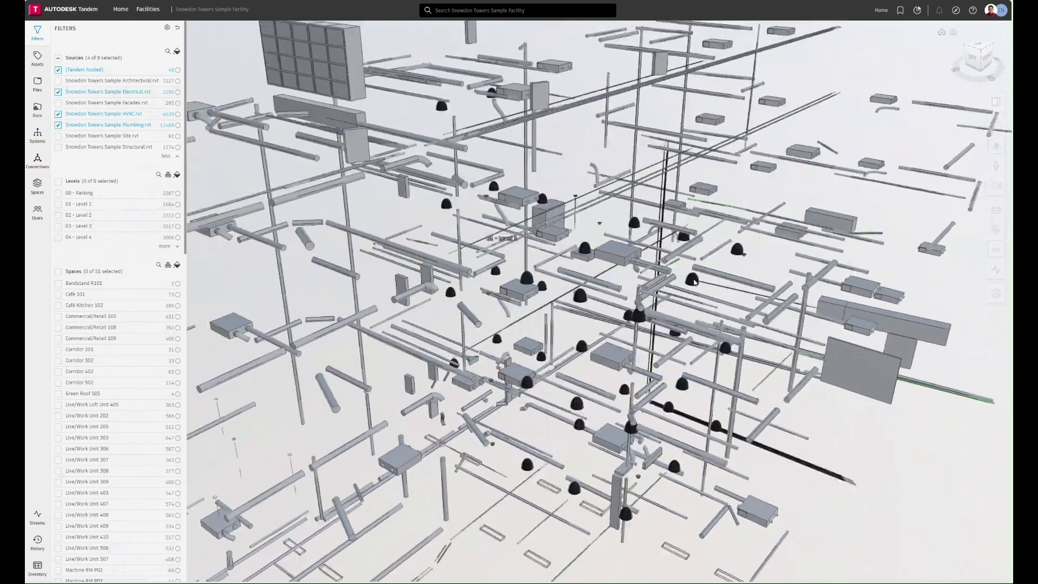
pyautogui.scroll(-8, 694, 281)
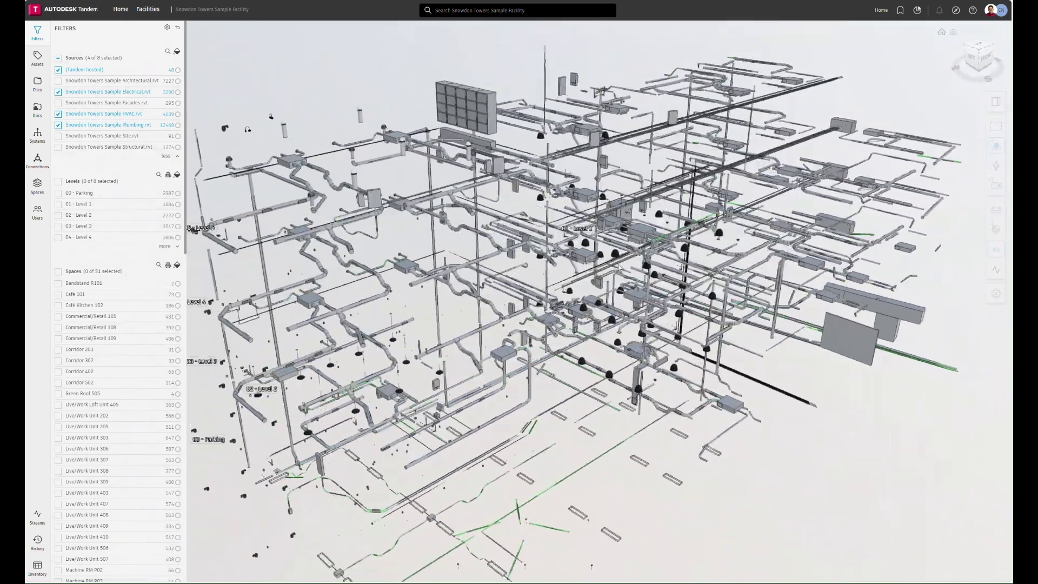